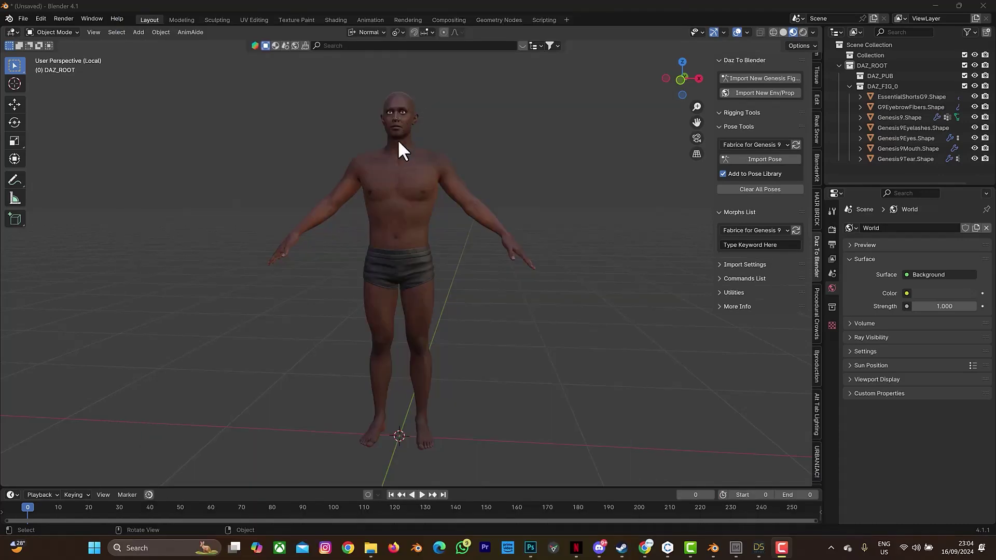
pyautogui.rightClick(388, 178)
pyautogui.click(391, 177)
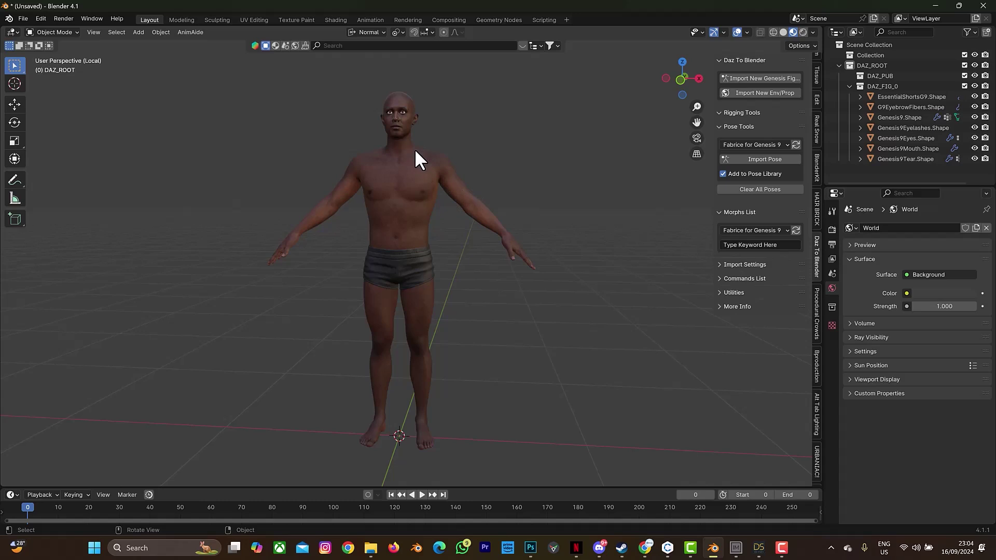
pyautogui.click(530, 550)
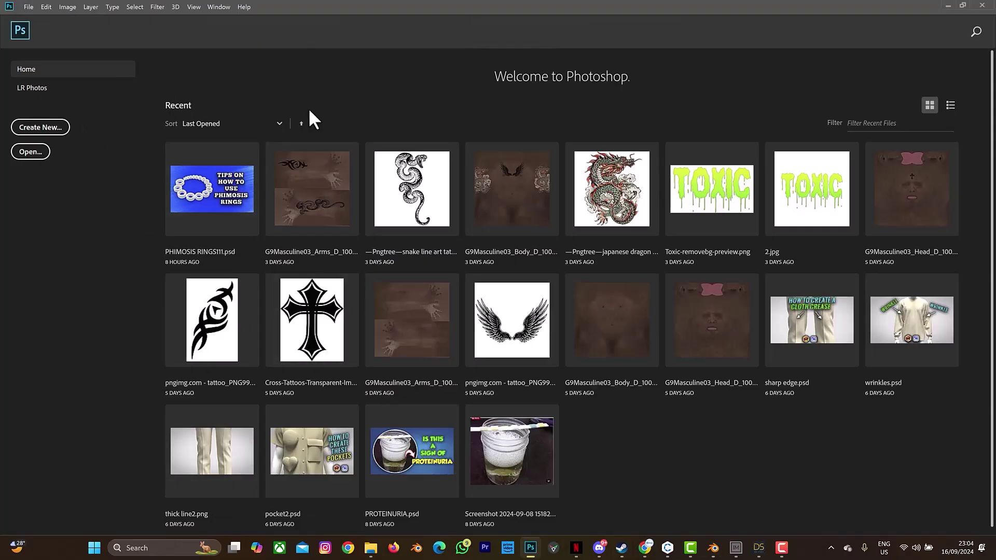
pyautogui.click(943, 4)
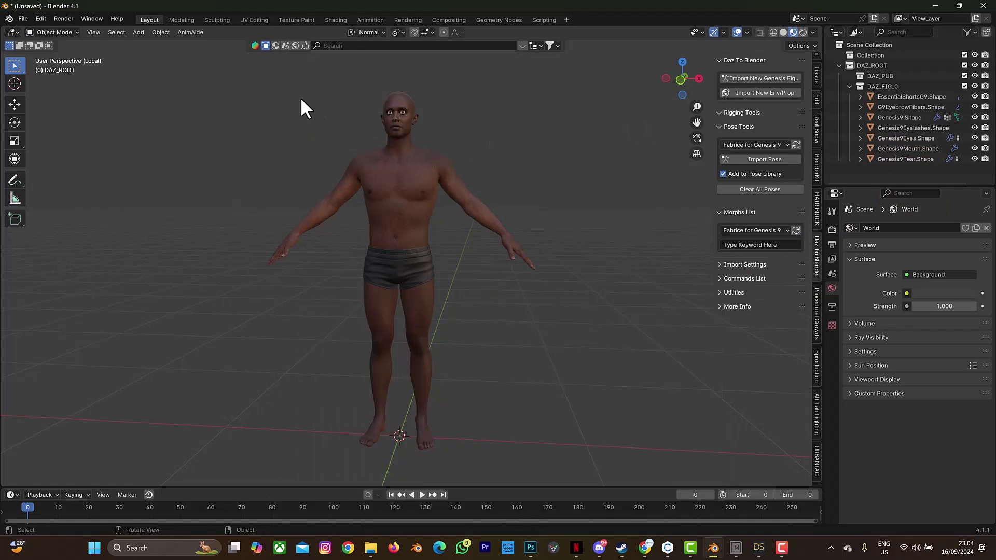
# Switch to the Shading workspace, frame the figure from the front and display it in Material Preview
pyautogui.click(335, 19)
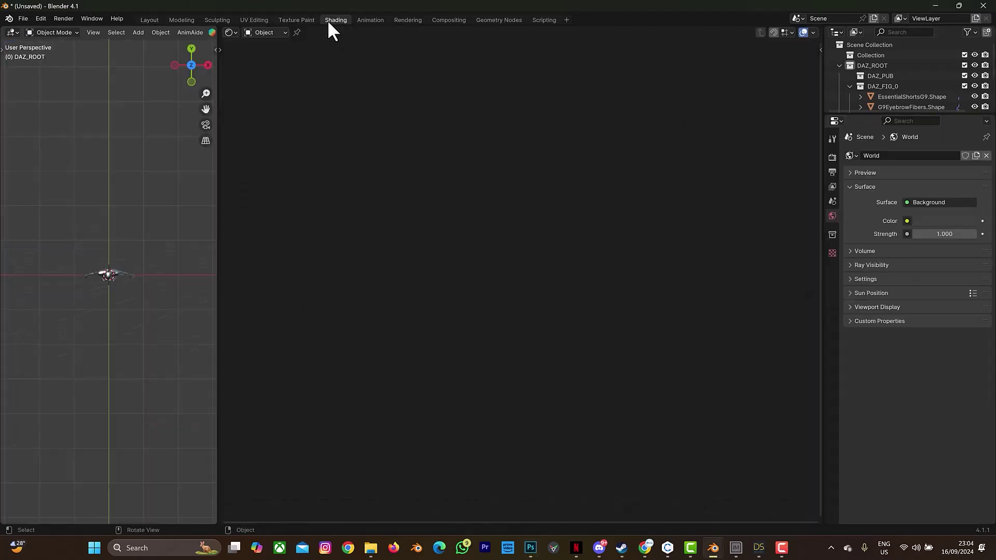
pyautogui.moveTo(194, 82); pyautogui.dragTo(157, 166)
pyautogui.scroll(6, 149, 172)
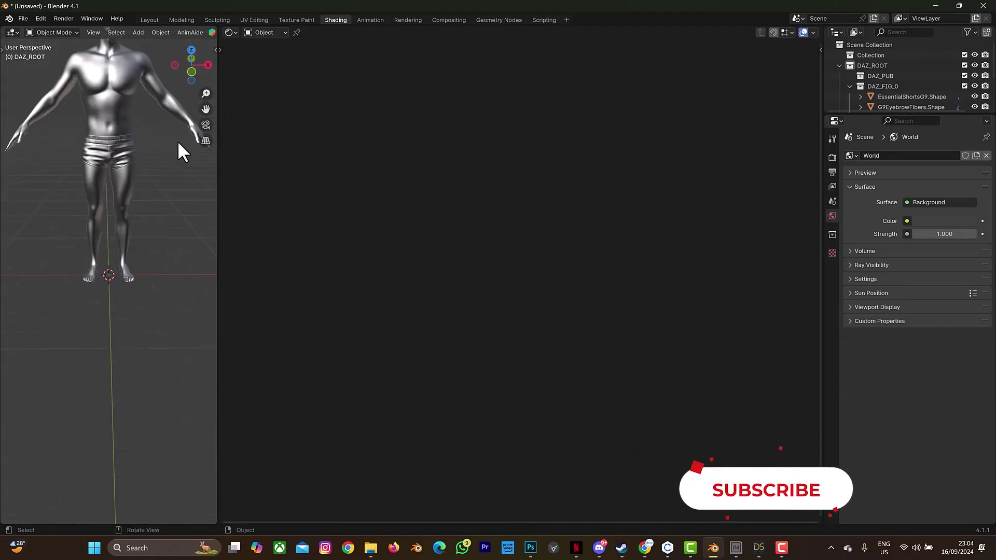
pyautogui.moveTo(204, 112); pyautogui.dragTo(202, 155)
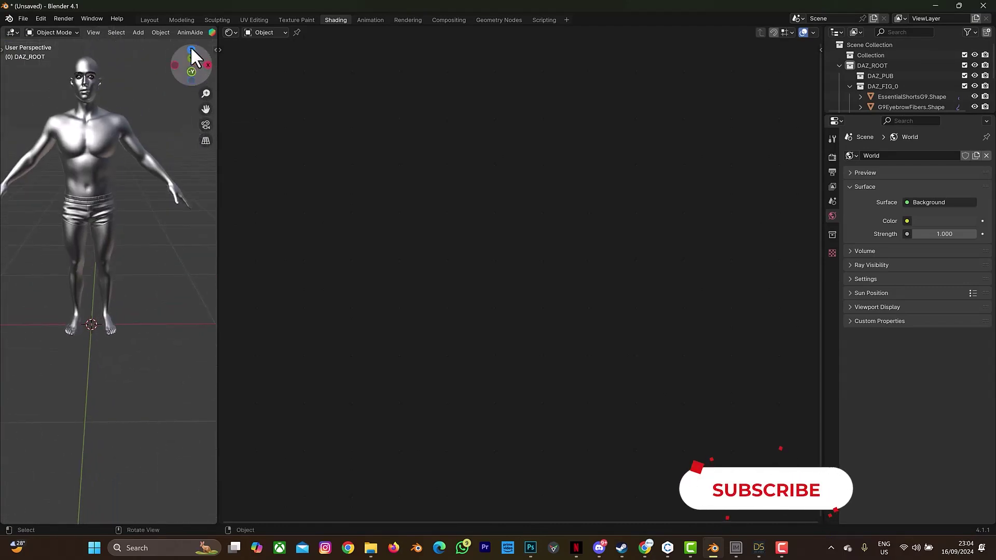
pyautogui.scroll(-10, 188, 29)
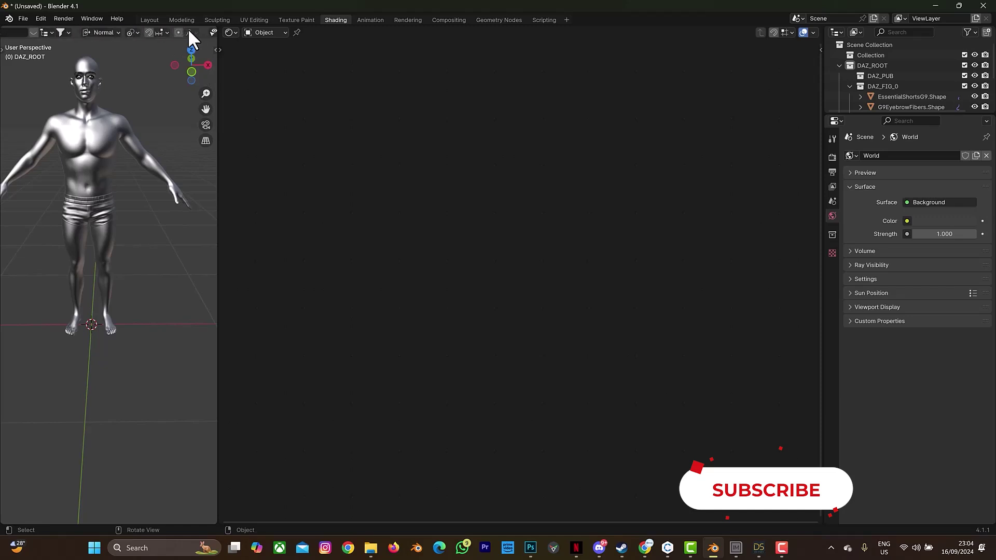
pyautogui.scroll(-3, 188, 29)
pyautogui.click(187, 31)
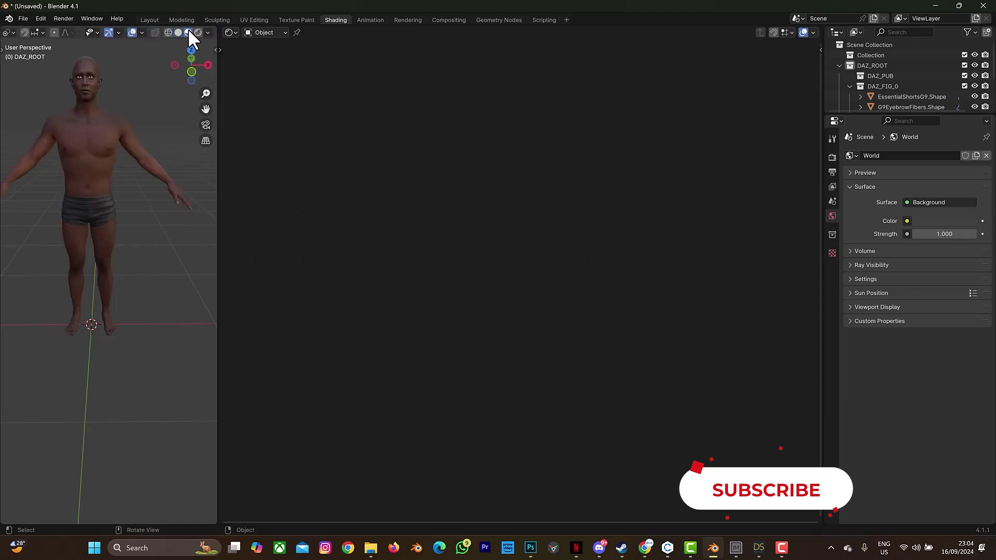
# Select the Genesis 9 figure, widen its viewport and make the Fabrice for Genesis 9_Body material active
pyautogui.click(108, 120)
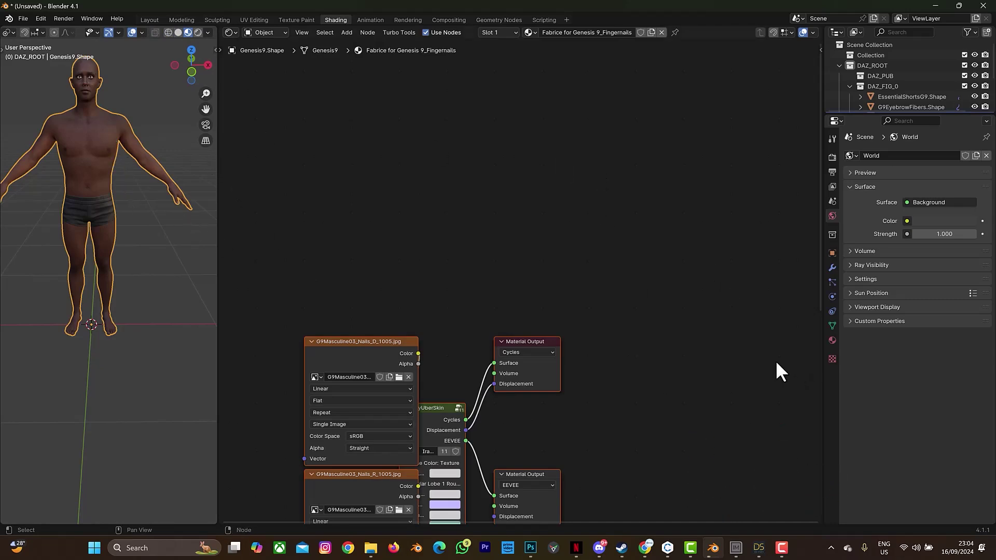
pyautogui.click(830, 340)
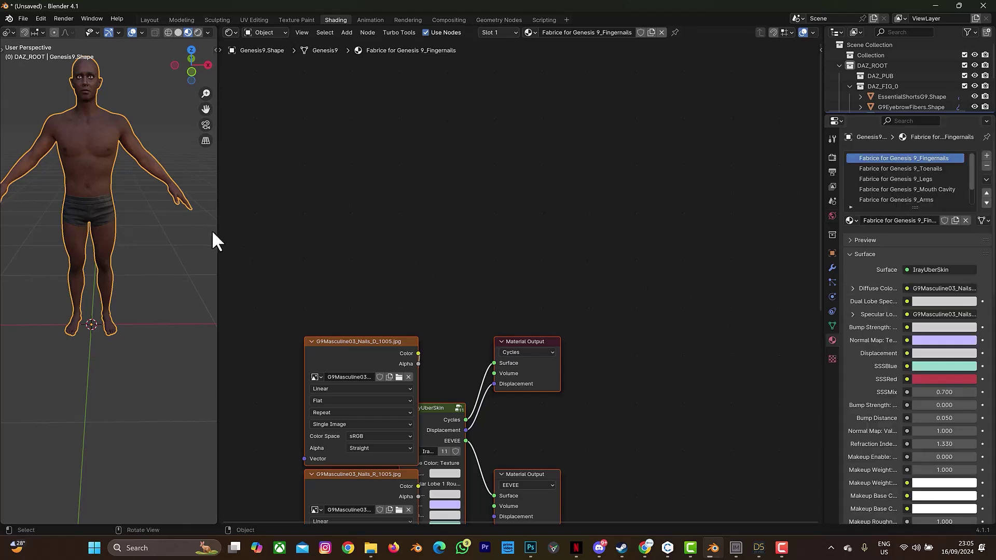
pyautogui.moveTo(214, 232); pyautogui.dragTo(299, 236)
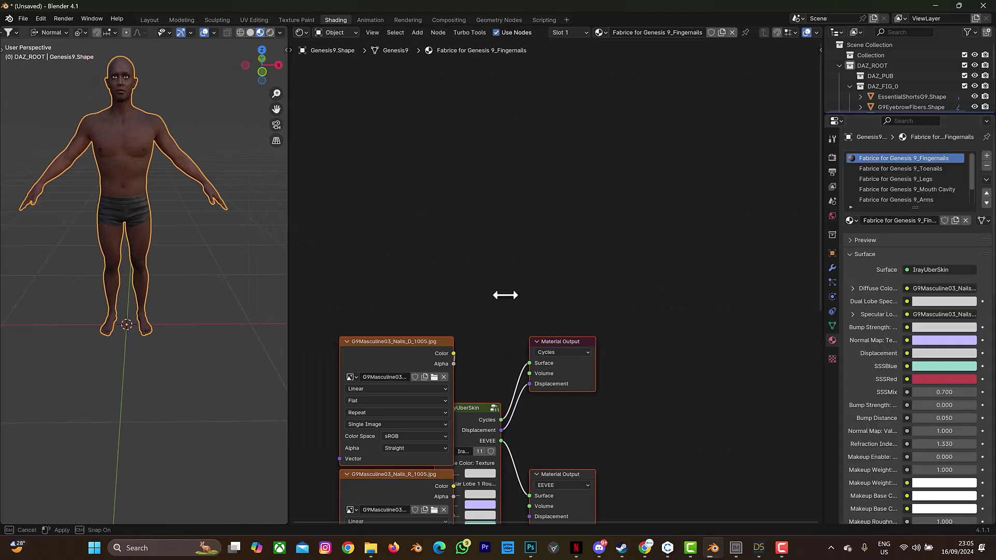
pyautogui.scroll(-1, 627, 366)
pyautogui.moveTo(631, 345); pyautogui.dragTo(680, 207, button='middle')
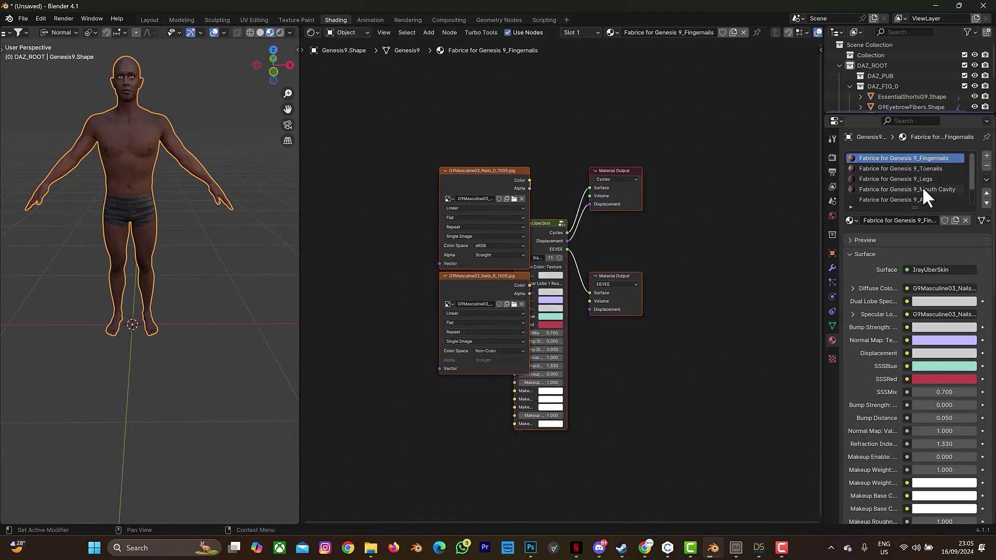
pyautogui.scroll(-2, 927, 193)
pyautogui.click(933, 199)
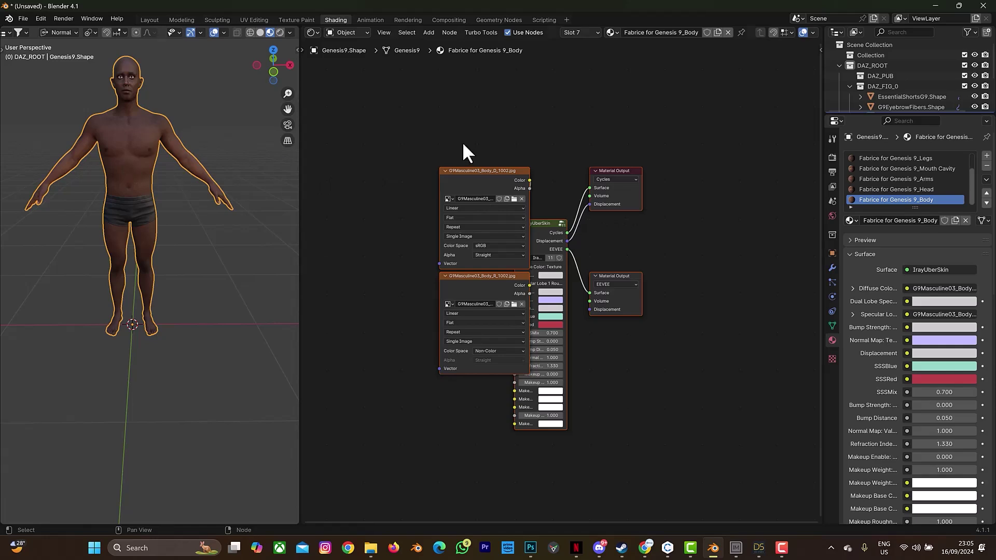
# Browse to the G9Masculine03_Body_D_1002.jpg texture from its image node and copy the path of its Masculine_03 folder
pyautogui.click(514, 199)
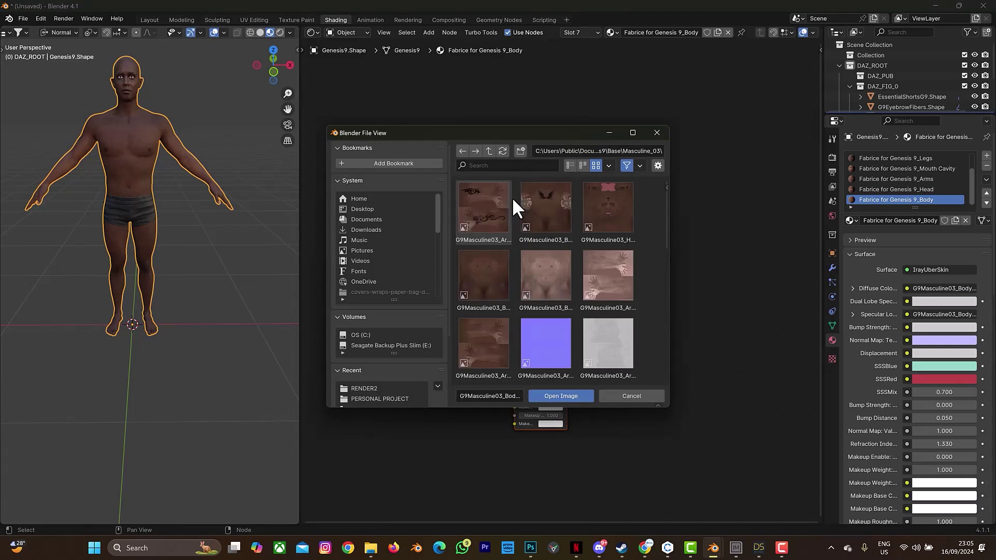
pyautogui.click(656, 134)
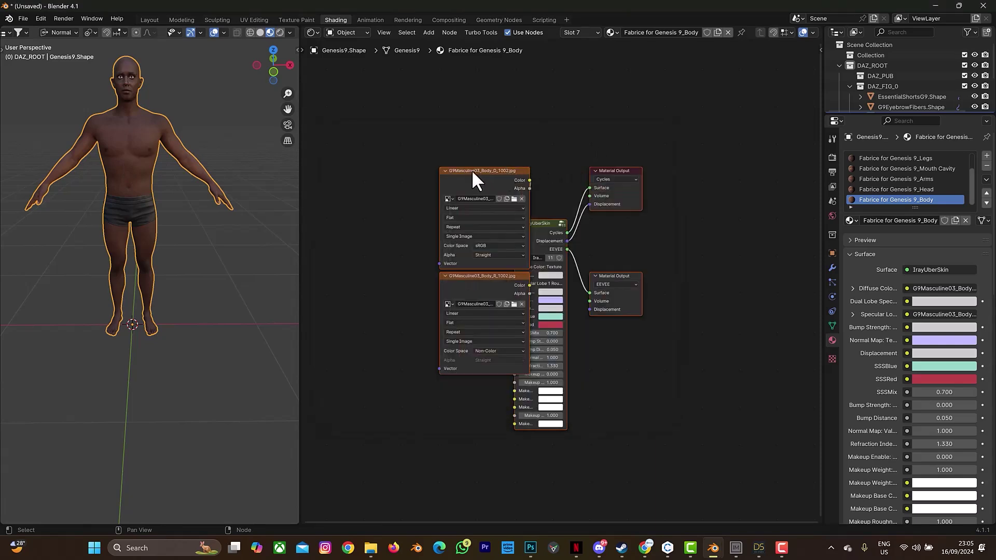
pyautogui.click(513, 198)
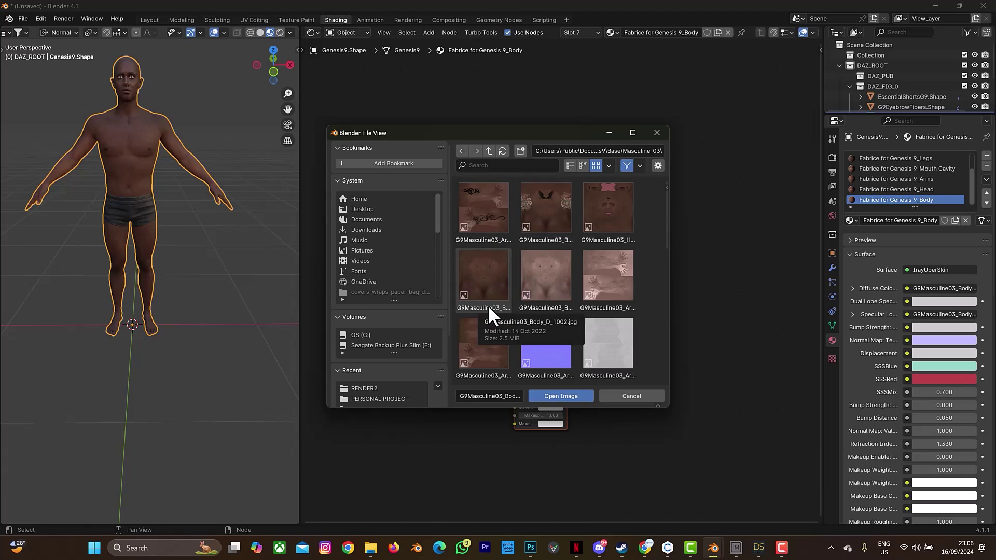
pyautogui.click(632, 132)
pyautogui.click(418, 23)
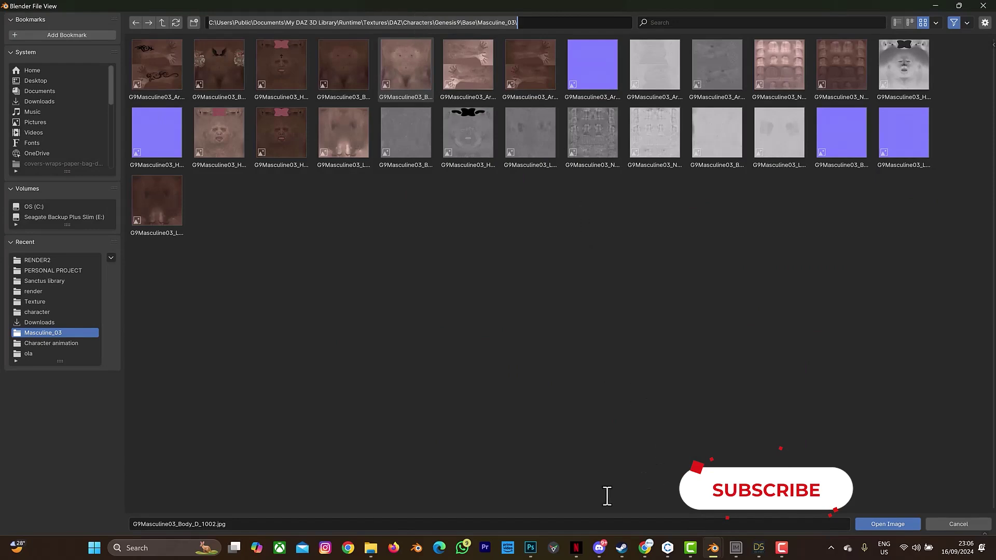
# Switch to Photoshop and open the G9Masculine03_Body_D_1002 JPG texture from the copied Masculine_03 folder path
pyautogui.click(534, 550)
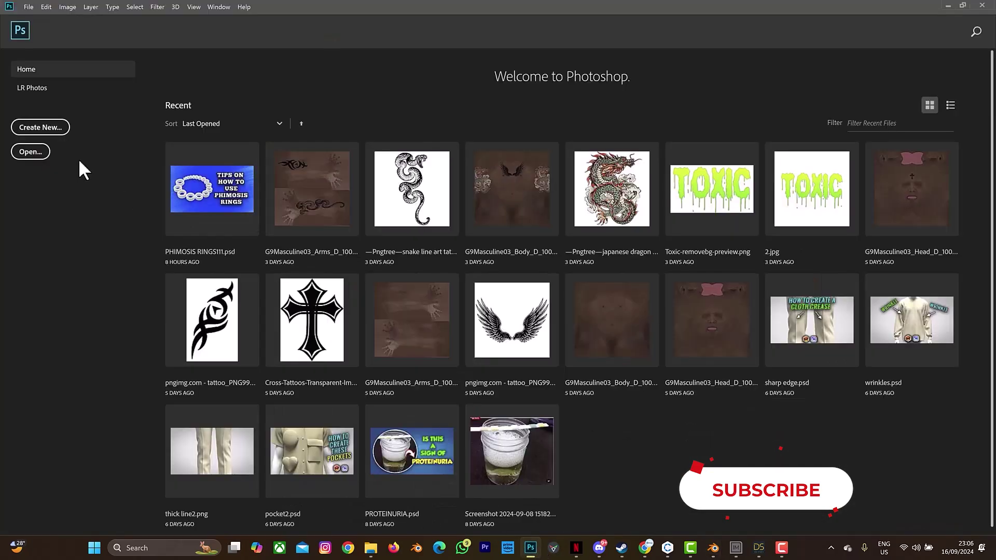
pyautogui.click(21, 156)
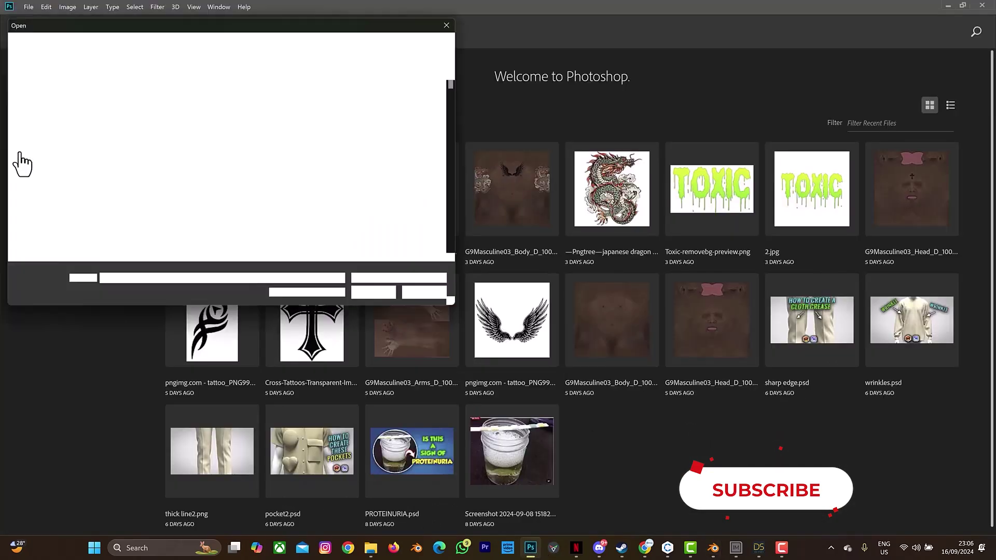
pyautogui.click(157, 41)
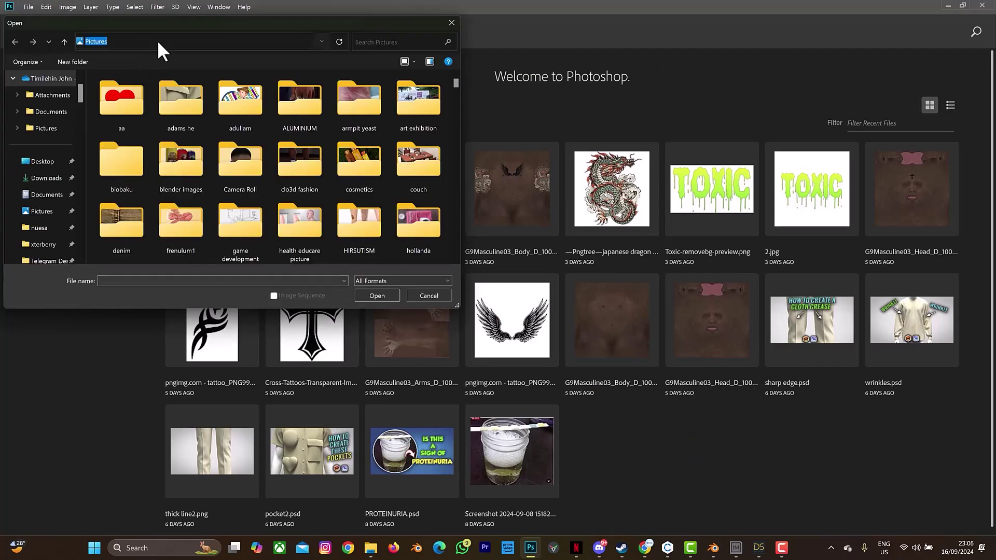
pyautogui.hotkey('ctrl', 'v')
pyautogui.press('Return')
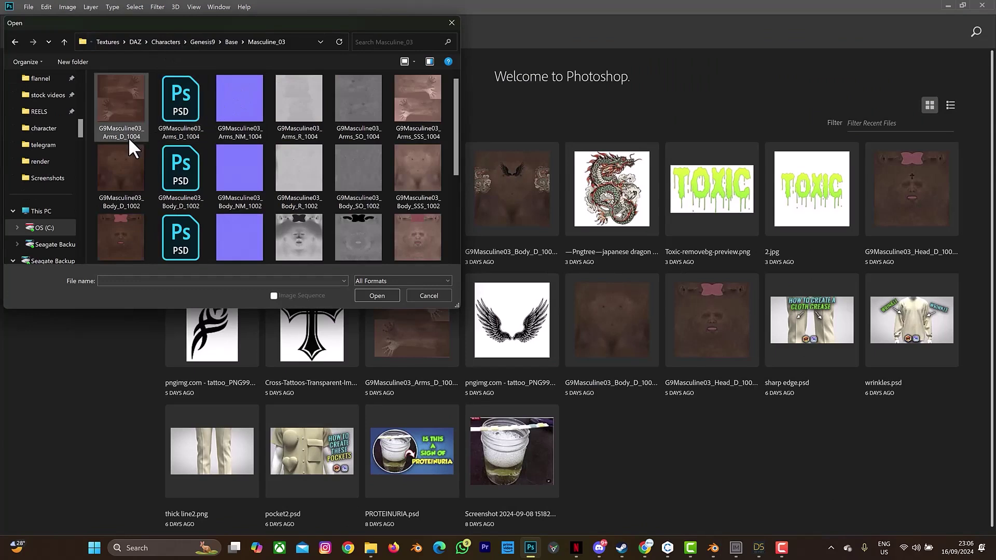
pyautogui.click(124, 186)
pyautogui.click(370, 292)
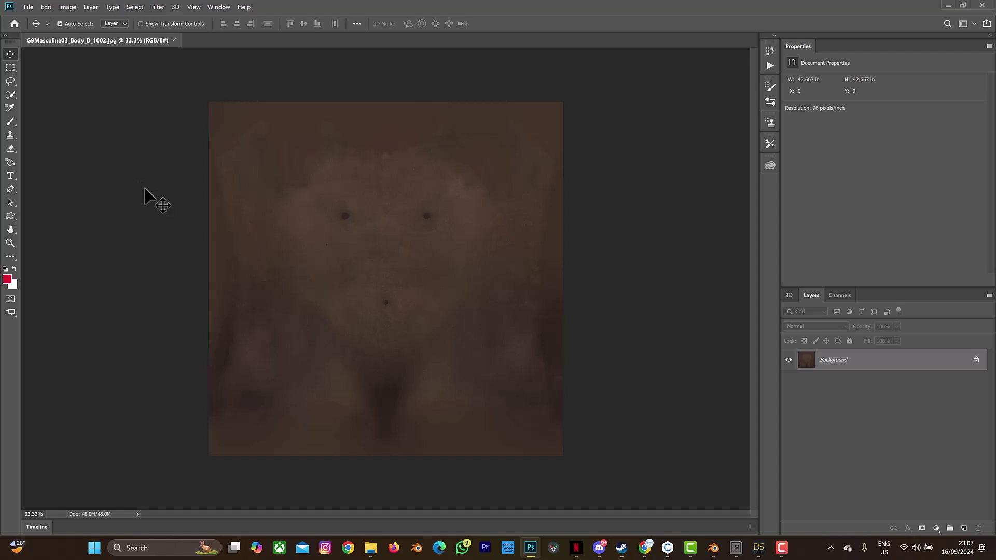
# Open the Pngtree snake line art tattoo monochrome PNG from the Downloads folder
pyautogui.press('ctrl')
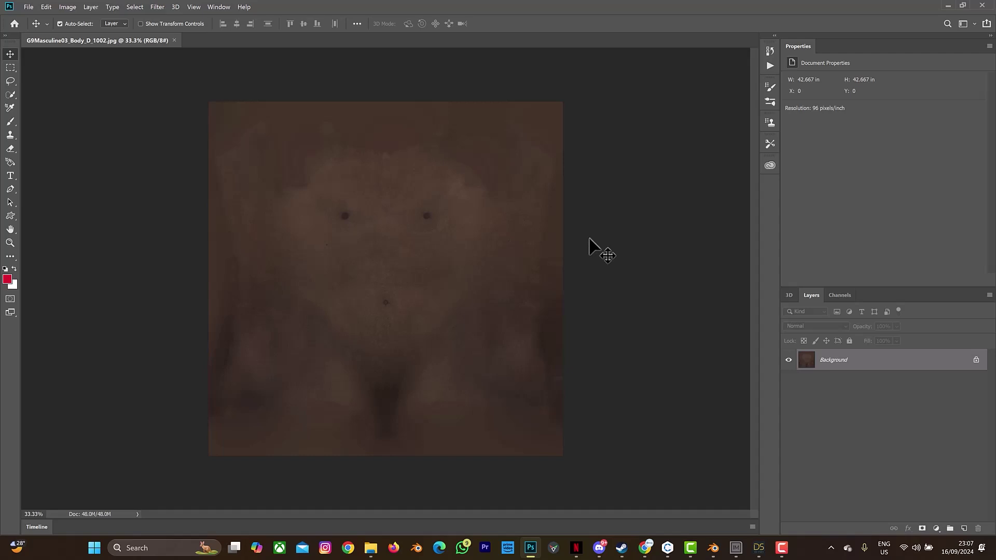
pyautogui.hotkey('ctrl', 'o')
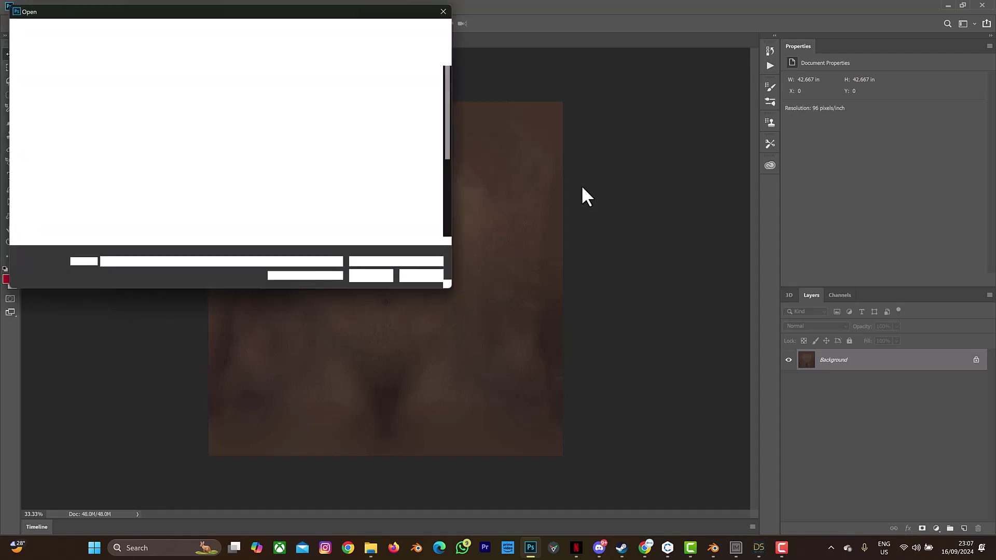
pyautogui.scroll(5, 57, 171)
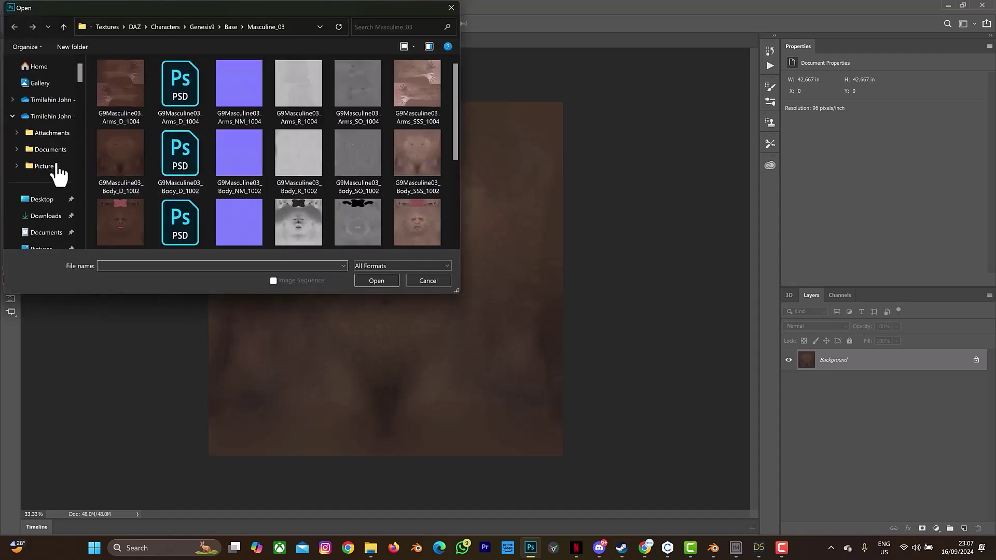
pyautogui.click(45, 216)
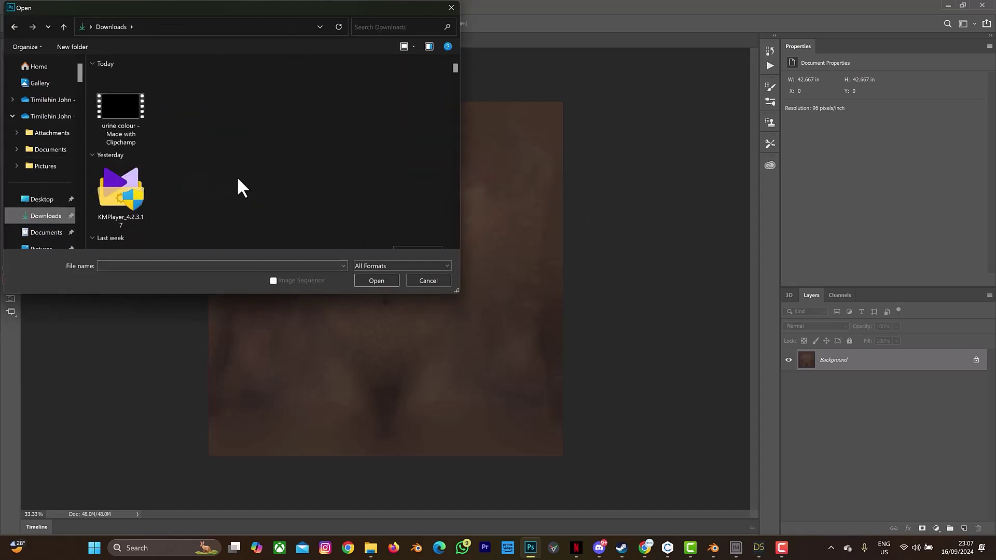
pyautogui.scroll(-3, 241, 160)
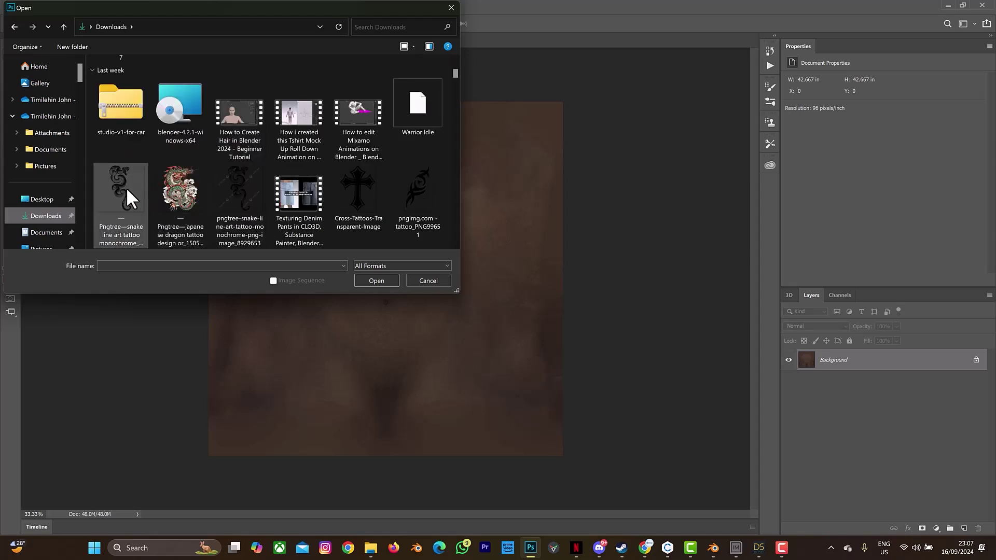
pyautogui.click(373, 281)
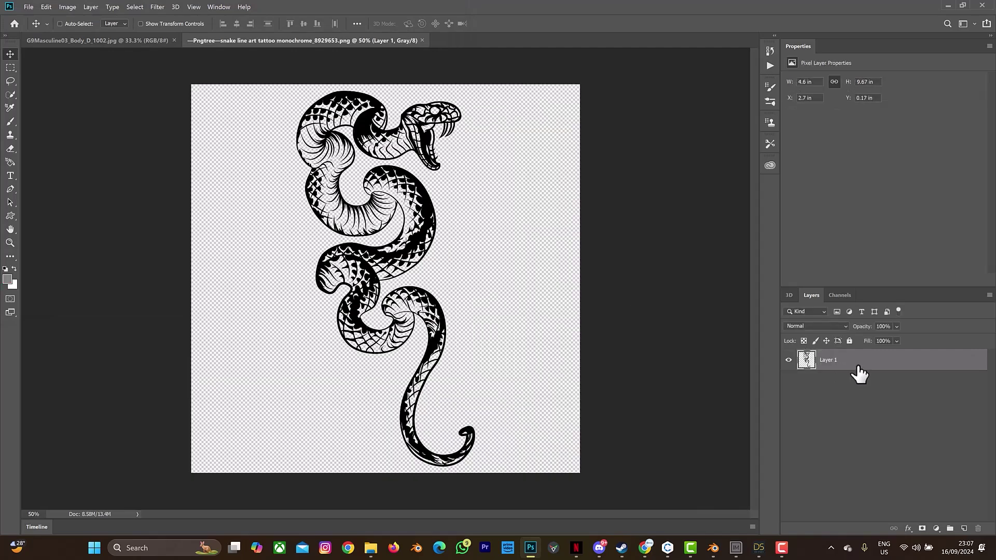
# Bring the snake tattoo onto the body texture, scale it to about 59% and place it mid-torso between the nipples
pyautogui.press('ctrl')
pyautogui.moveTo(127, 42); pyautogui.dragTo(352, 267)
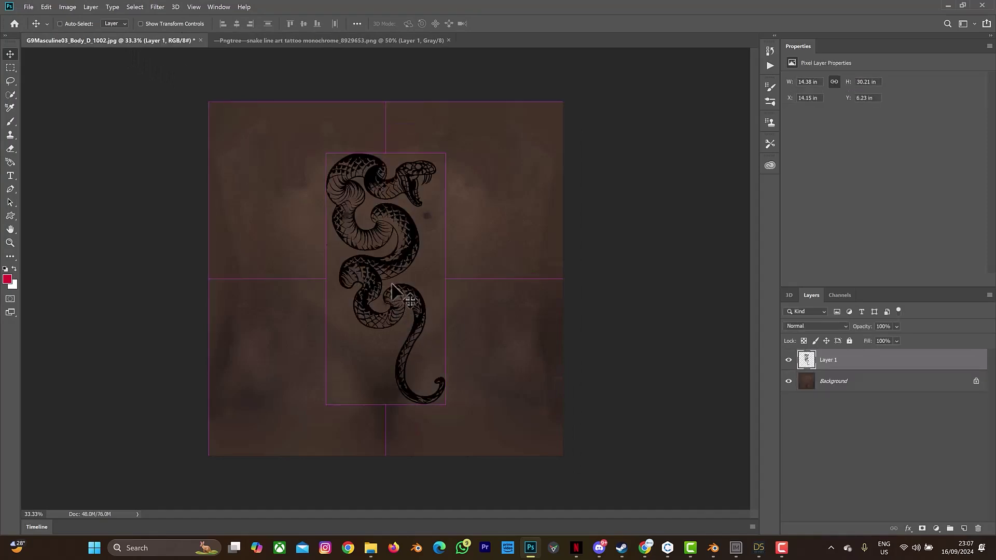
pyautogui.hotkey('ctrl', 't')
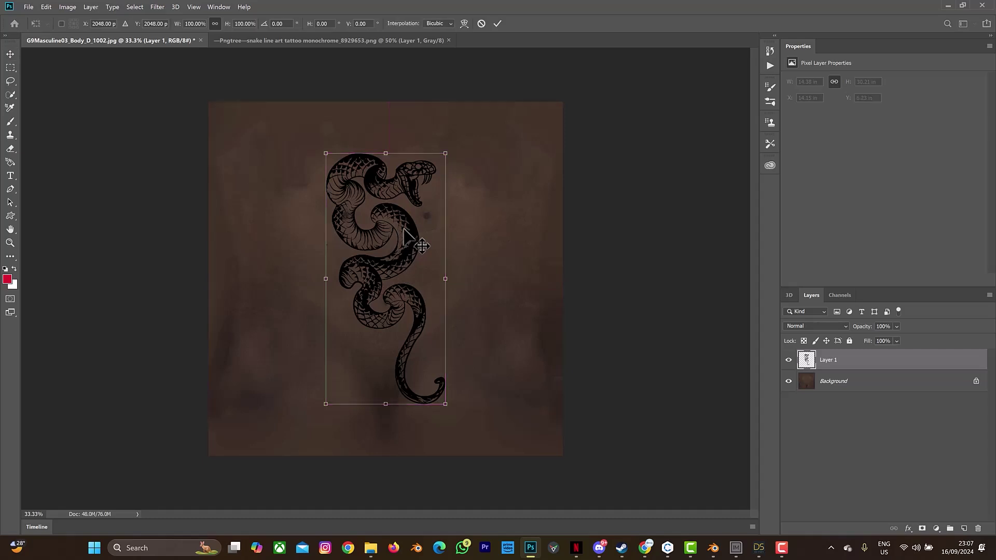
pyautogui.moveTo(445, 405); pyautogui.dragTo(416, 342)
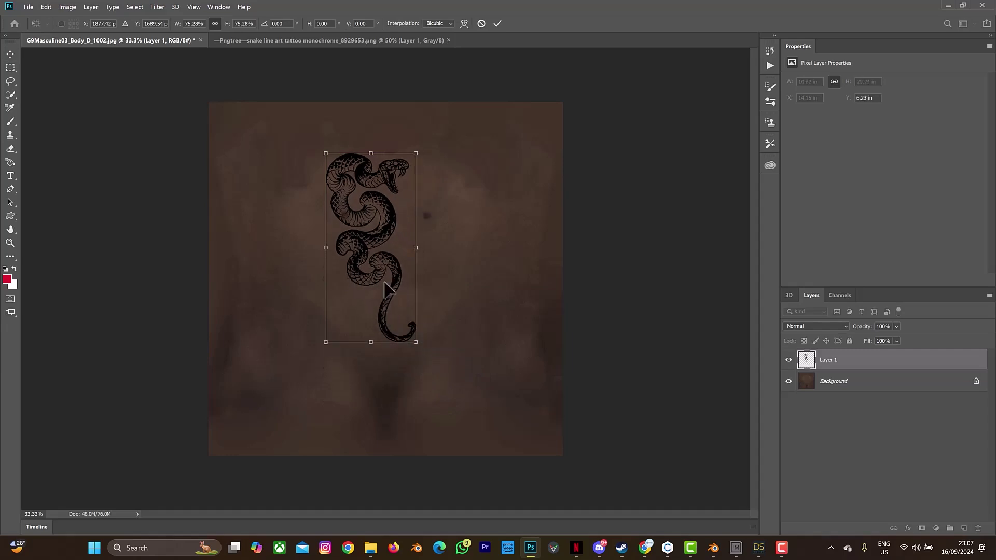
pyautogui.moveTo(378, 266); pyautogui.dragTo(398, 277)
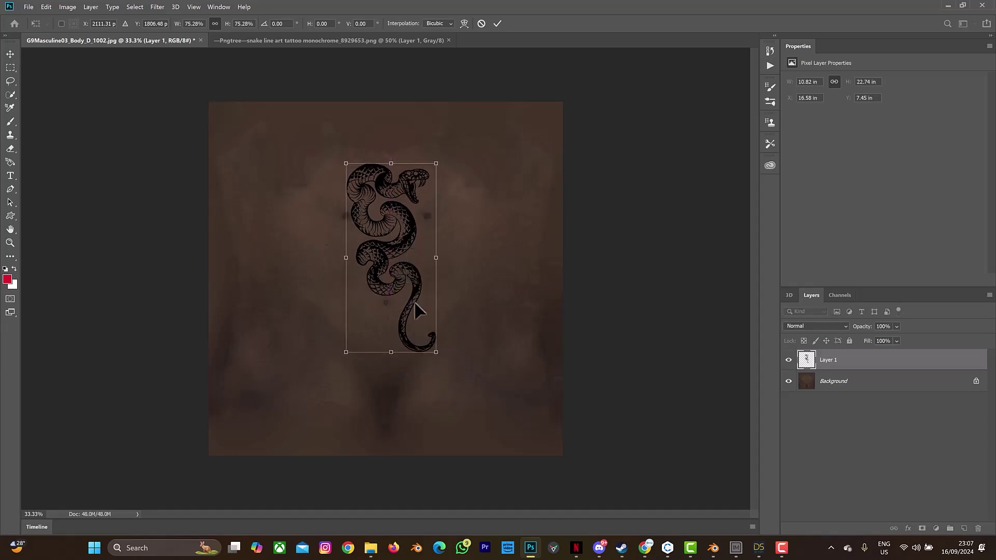
pyautogui.moveTo(436, 351); pyautogui.dragTo(406, 315)
pyautogui.moveTo(384, 253); pyautogui.dragTo(392, 274)
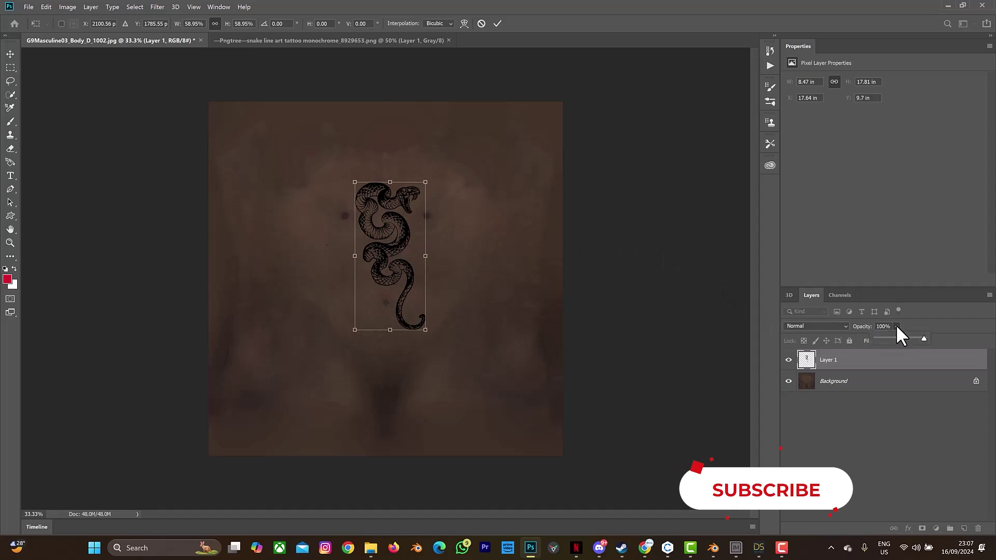
# Set the snake tattoo layer's opacity to 90% and apply the transform
pyautogui.moveTo(922, 340); pyautogui.dragTo(919, 342)
pyautogui.click(497, 23)
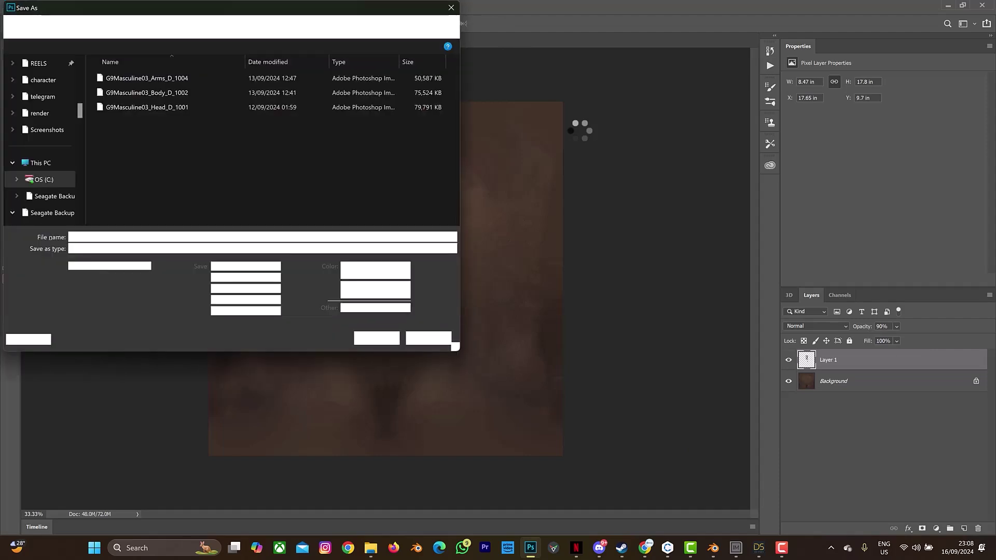
pyautogui.click(451, 8)
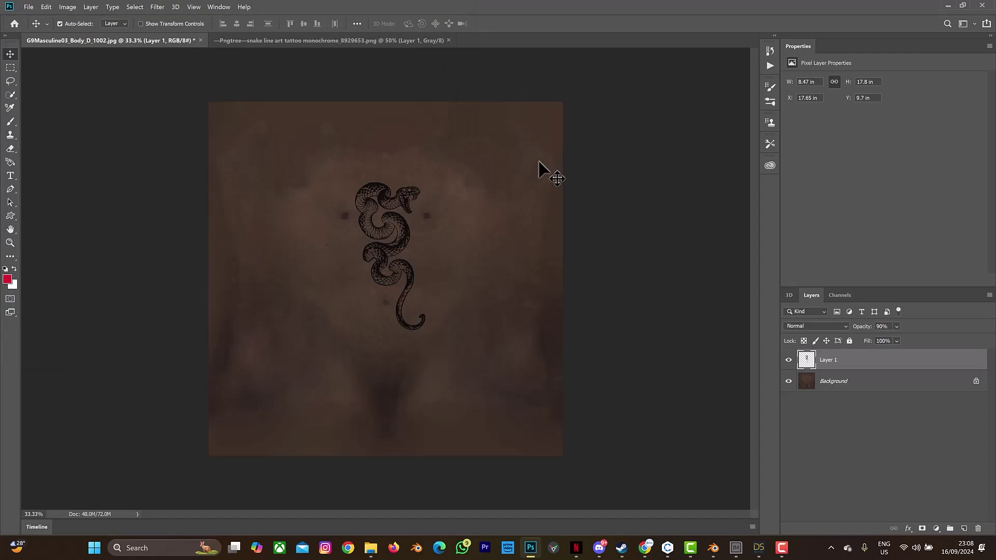
# Save the tattooed body texture as the Photoshop file G9Masculine03_Body_D_1002 in Masculine_03, replacing the existing PSD with Maximize Compatibility on
pyautogui.press('ctrl')
pyautogui.hotkey('ctrl', 'shift', 's')
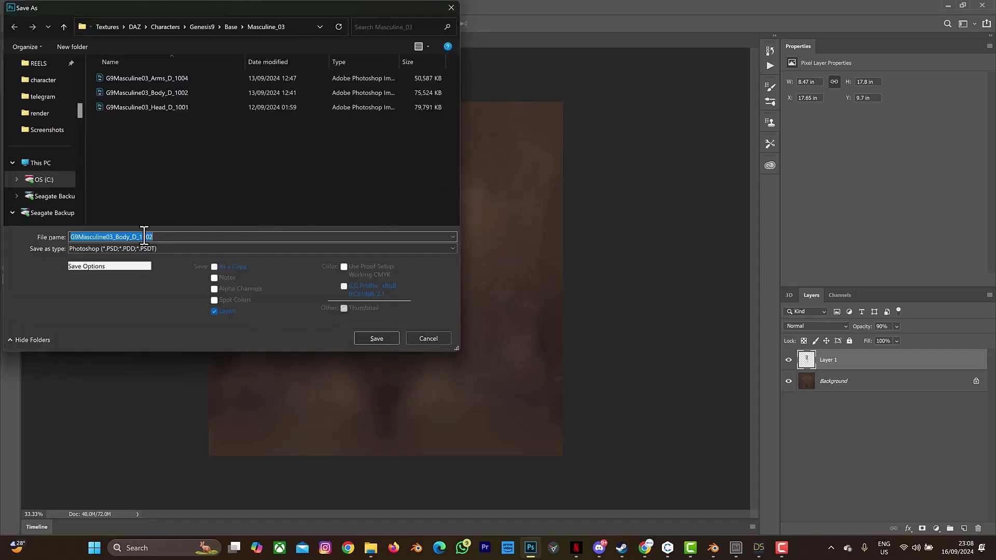
pyautogui.click(161, 238)
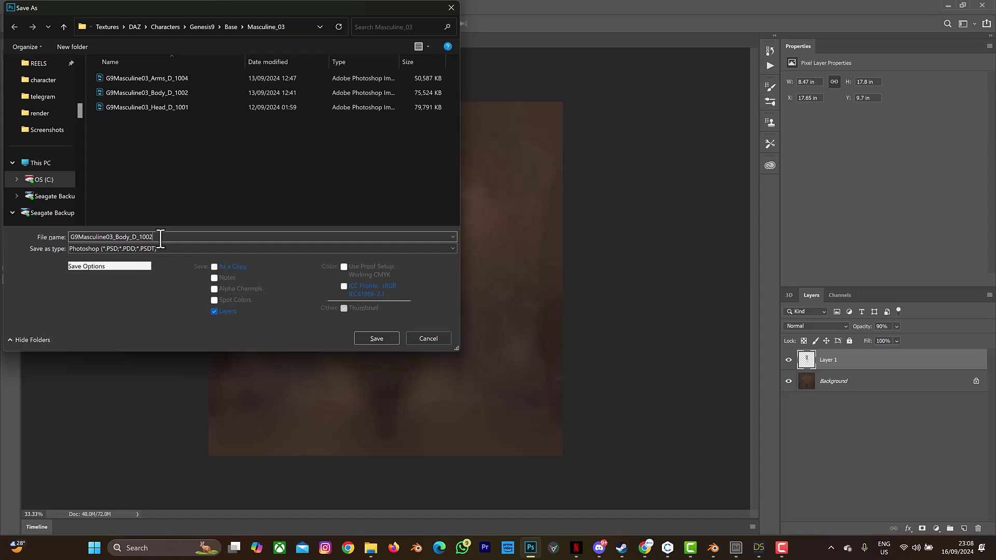
pyautogui.press('Return')
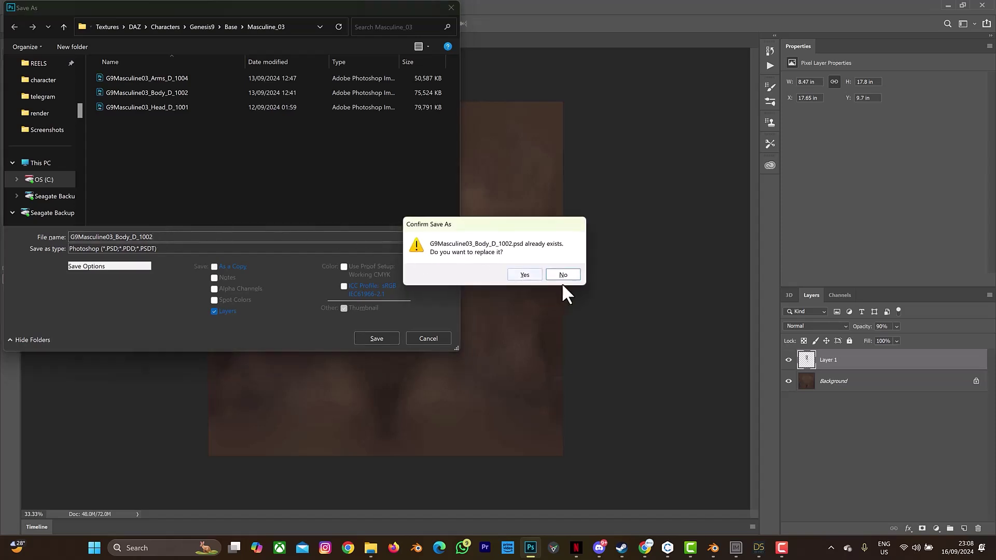
pyautogui.click(525, 275)
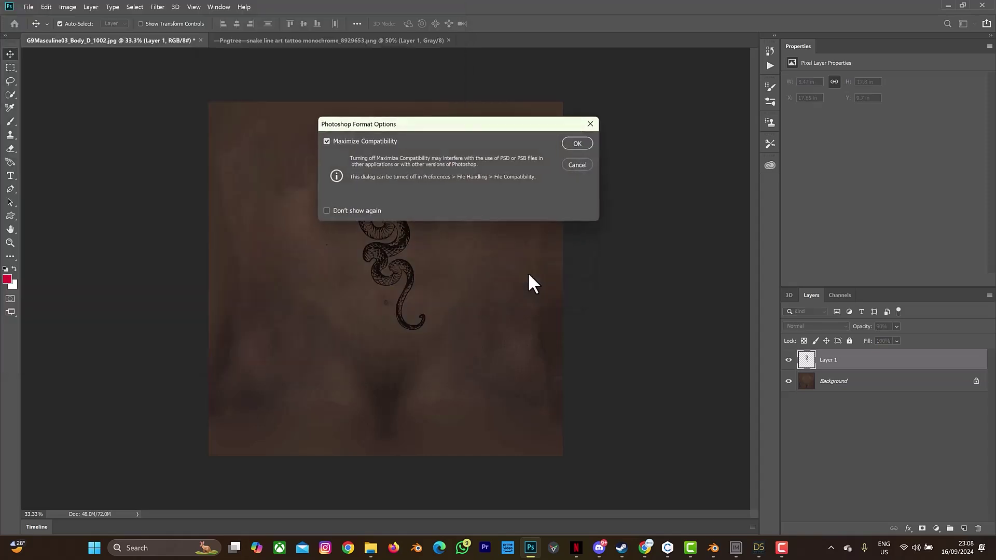
pyautogui.click(581, 146)
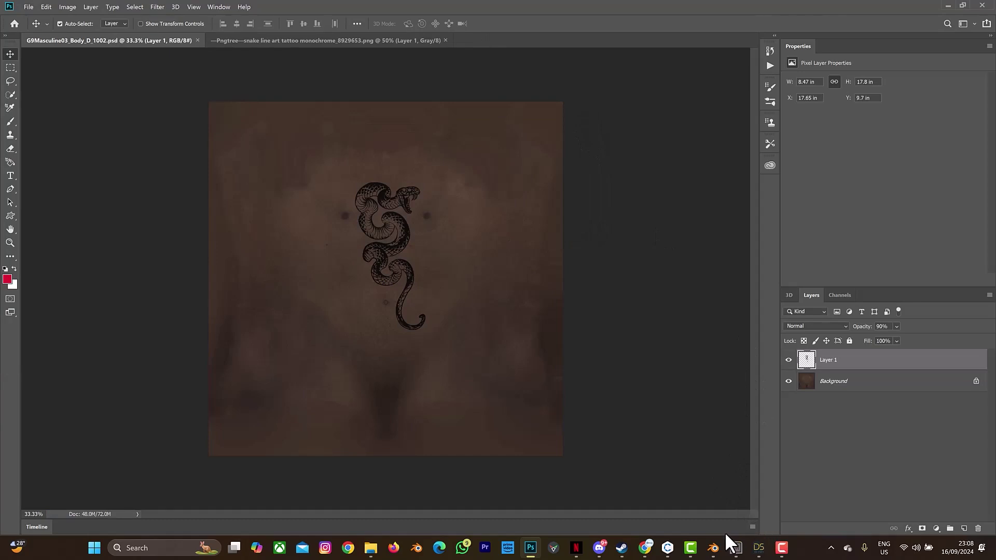
# Switch to Blender, close the open file browser and load G9Masculine03_Body_D_1002.psd into the body material's diffuse image node
pyautogui.moveTo(713, 550)
pyautogui.click(675, 499)
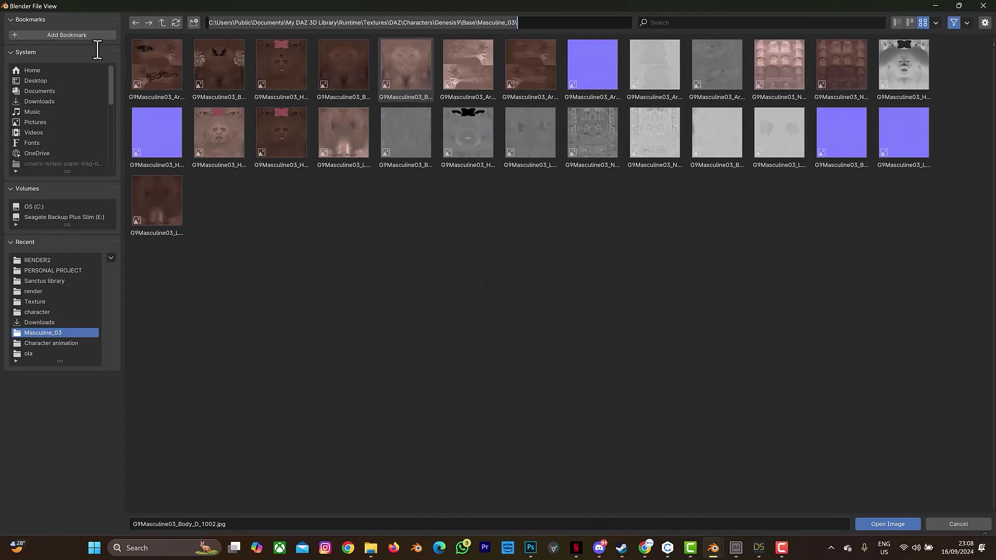
pyautogui.click(984, 5)
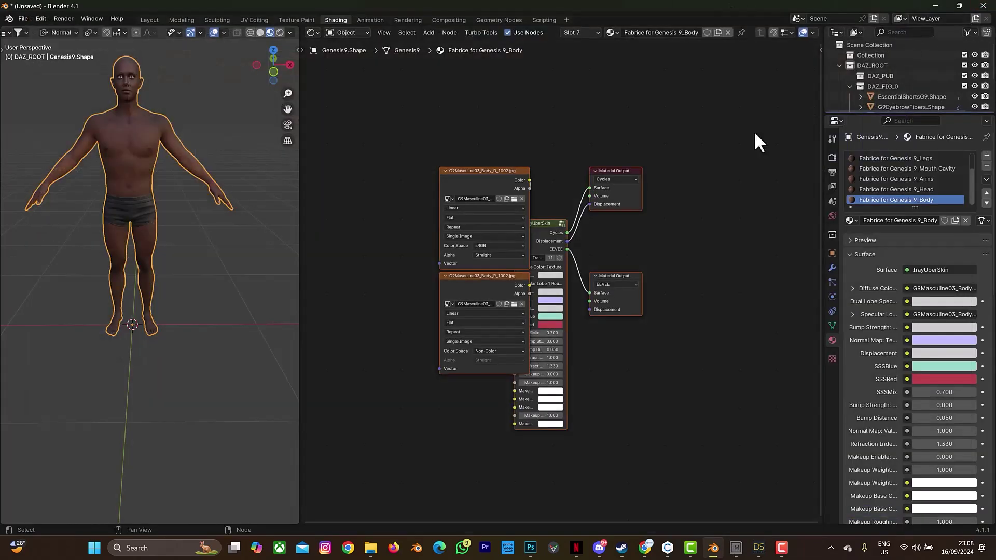
pyautogui.click(514, 199)
pyautogui.click(483, 224)
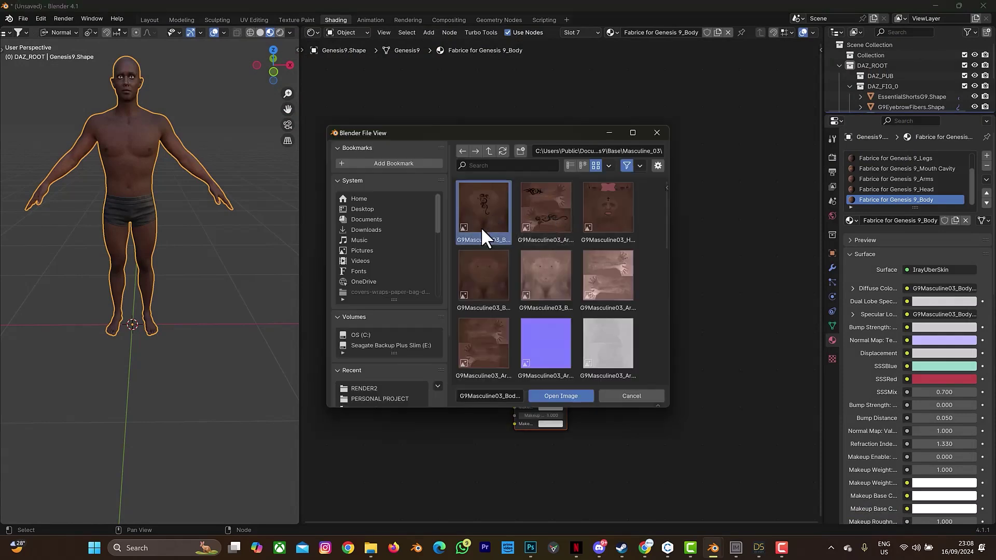
pyautogui.click(558, 395)
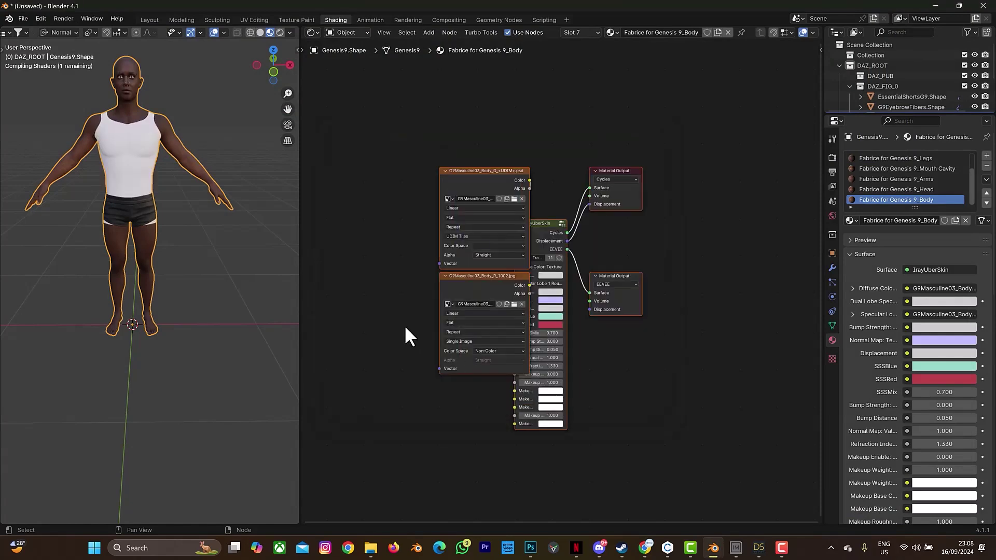
pyautogui.scroll(4, 136, 166)
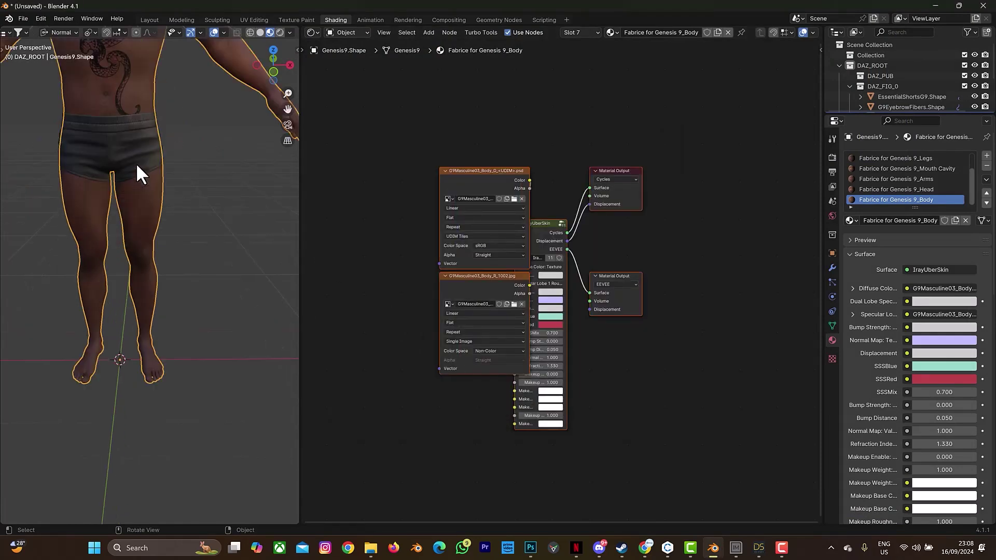
pyautogui.moveTo(287, 109); pyautogui.dragTo(296, 325)
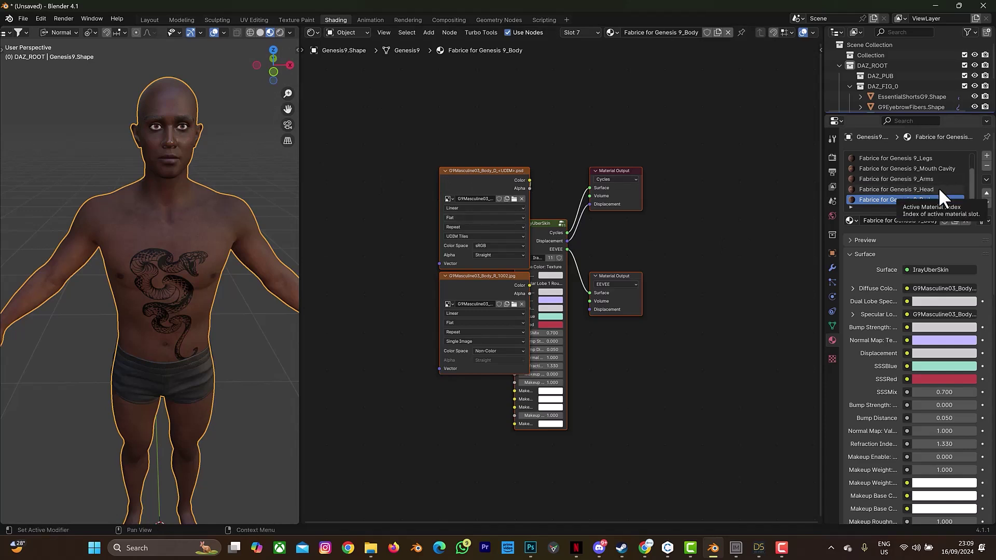
# Select the Fabrice for Genesis 9_Head material, switch to Photoshop and open the G9Masculine03_Head_D_1001 JPG texture
pyautogui.click(913, 190)
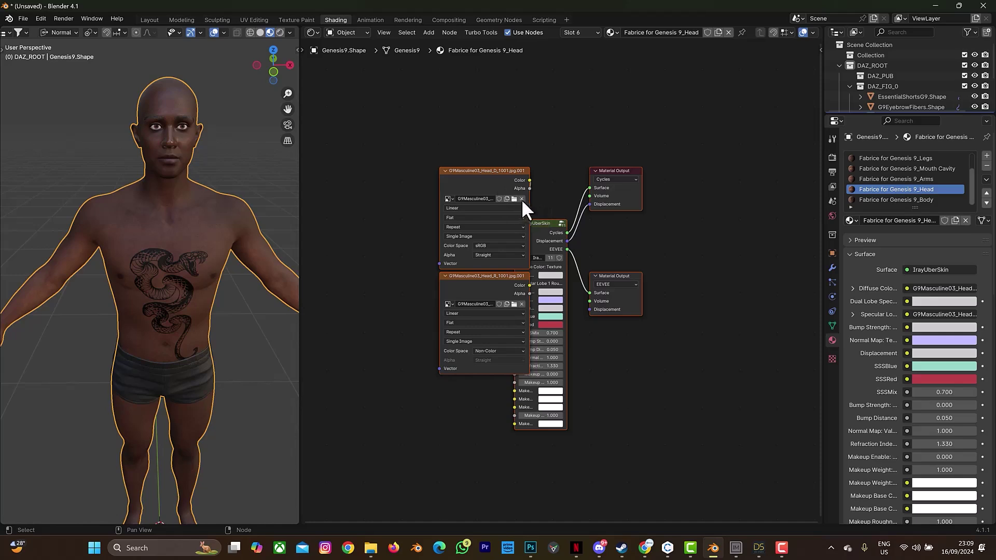
pyautogui.click(530, 548)
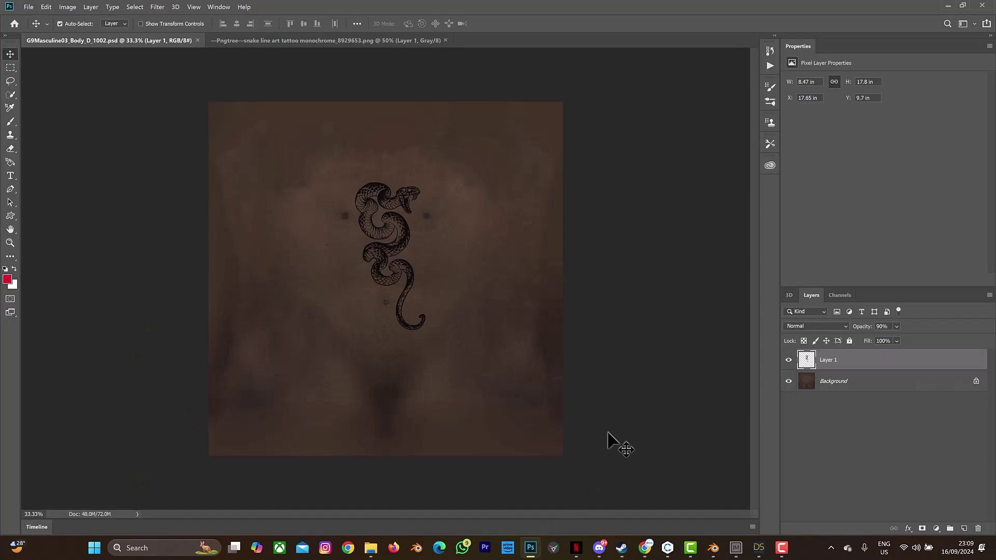
pyautogui.click(624, 379)
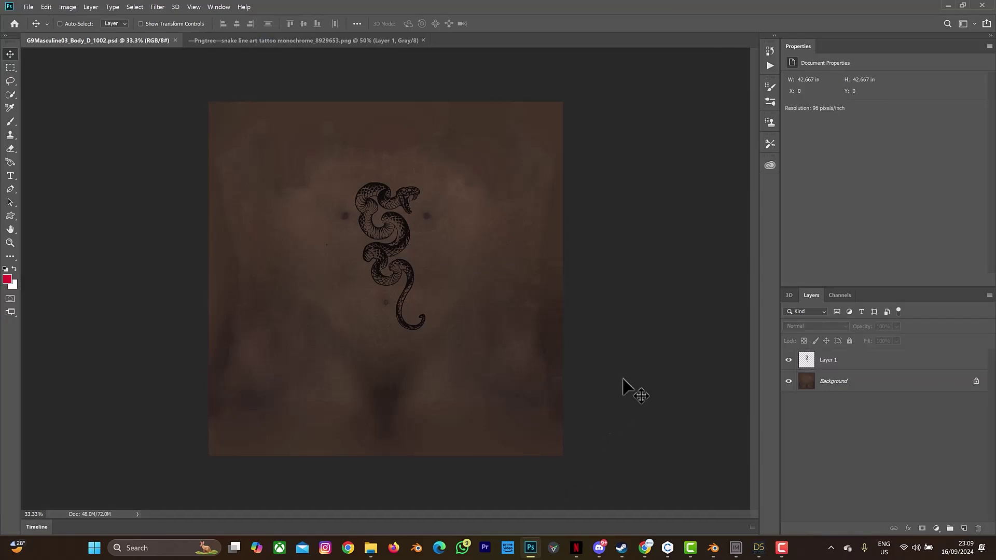
pyautogui.hotkey('ctrl', 'o')
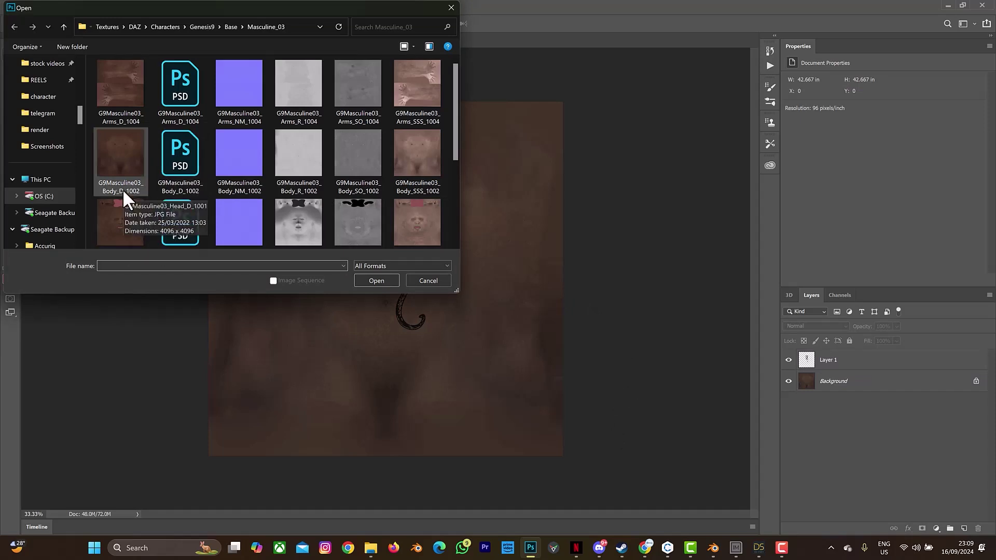
pyautogui.scroll(-1, 124, 192)
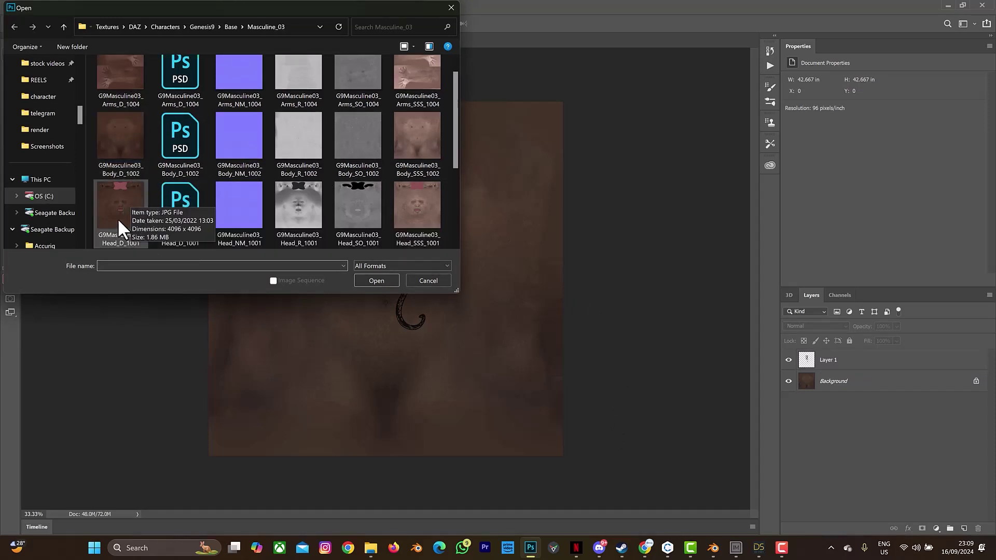
pyautogui.click(117, 218)
pyautogui.click(383, 281)
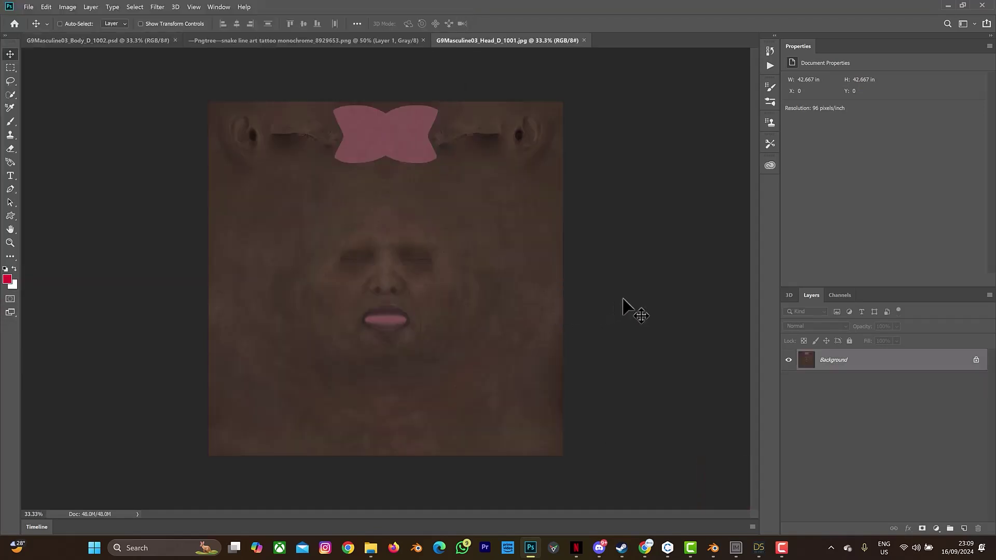
# Open the Cross-Tattoos-Transparent-Image file from the Downloads folder
pyautogui.hotkey('ctrl', 'o')
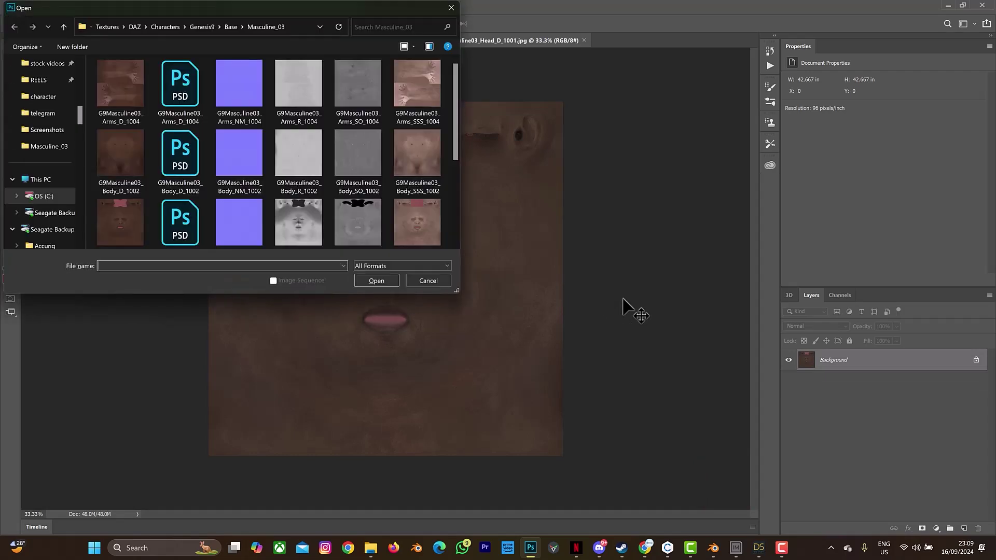
pyautogui.scroll(2, 31, 182)
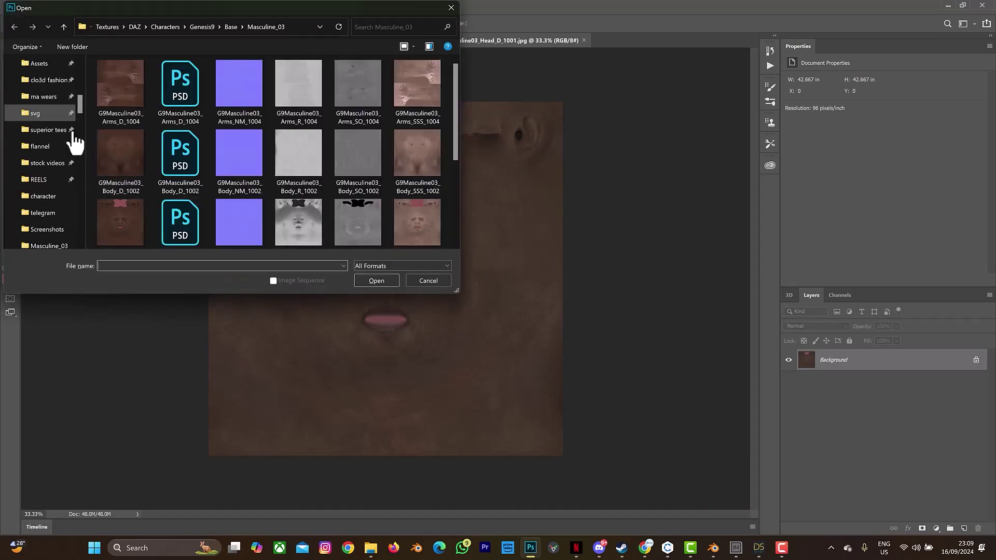
pyautogui.scroll(5, 33, 155)
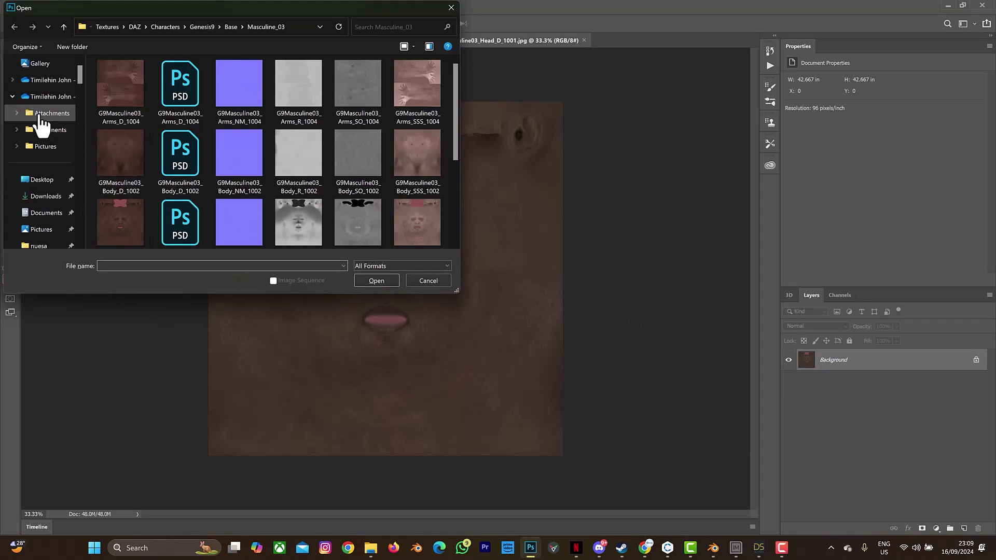
pyautogui.click(44, 196)
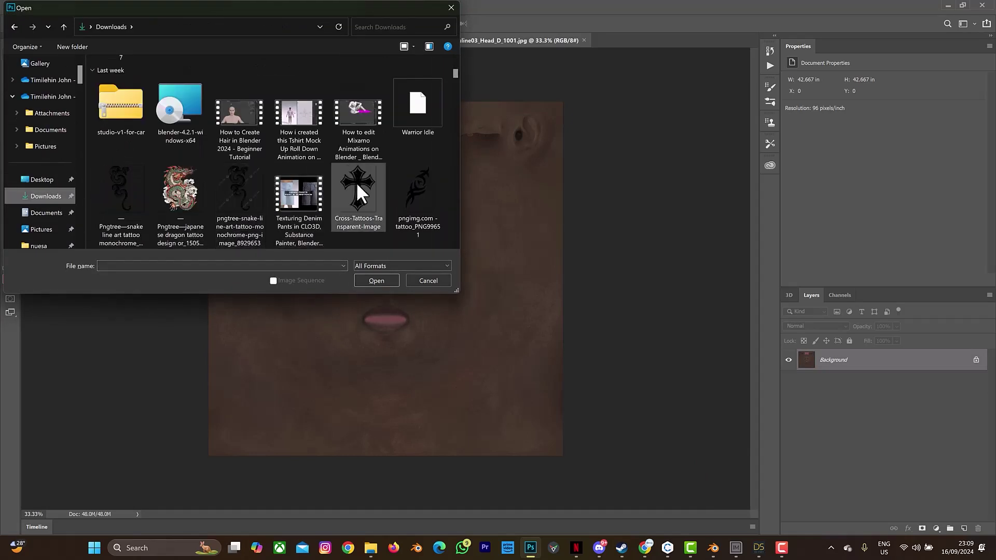
pyautogui.click(353, 186)
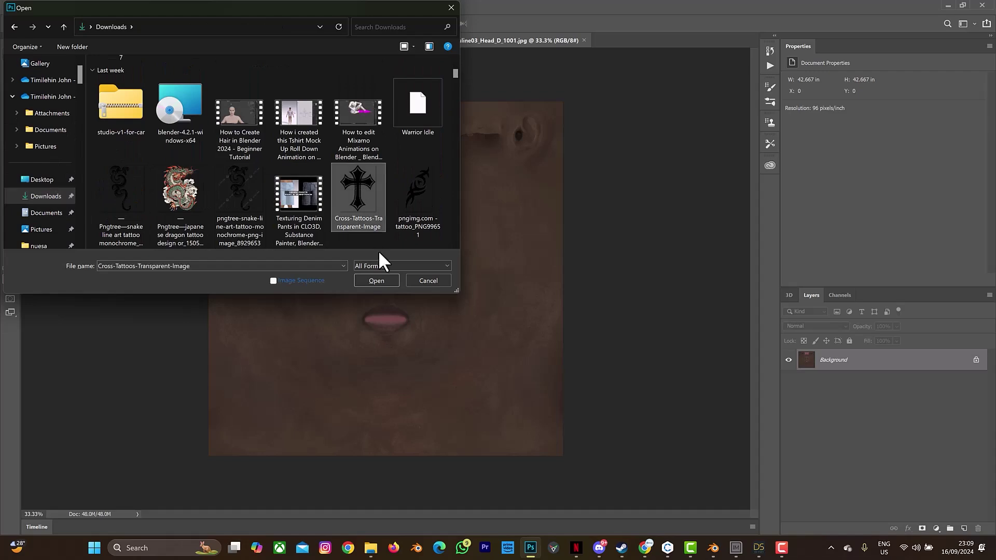
pyautogui.click(375, 280)
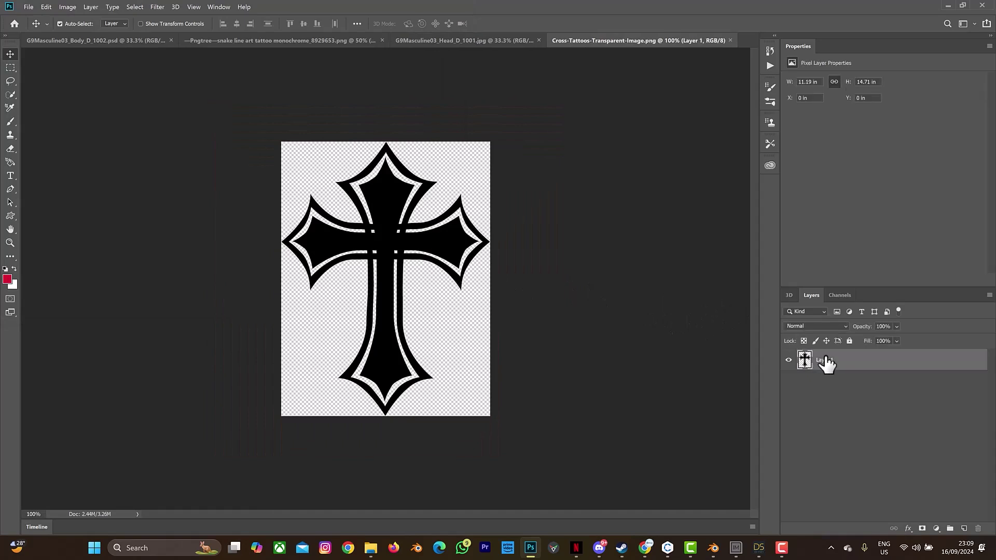
# Bring the cross tattoo onto the head texture, scale it to about 38% and place it centred on the forehead
pyautogui.click(422, 41)
pyautogui.hotkey('ctrl', 'v')
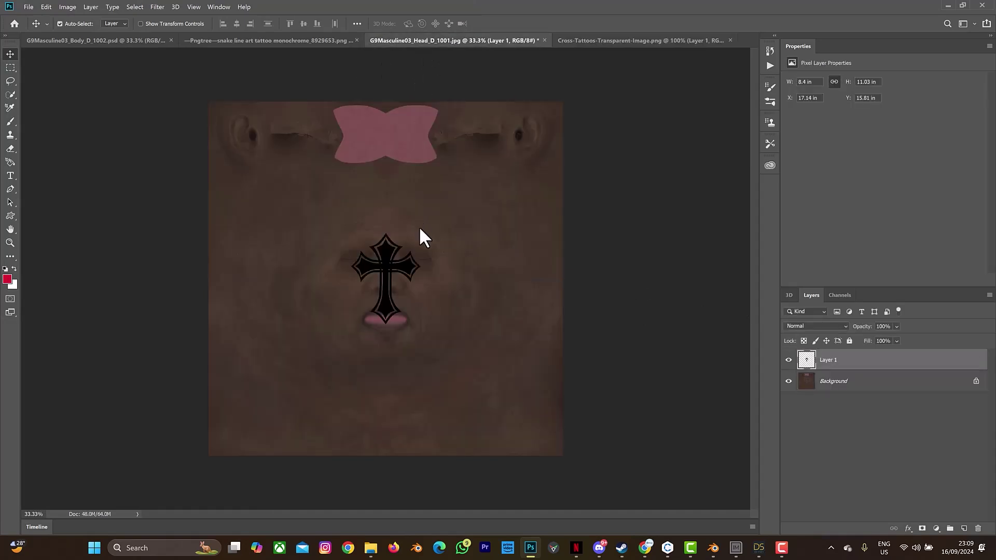
pyautogui.hotkey('ctrl', 't')
pyautogui.moveTo(418, 322); pyautogui.dragTo(383, 236)
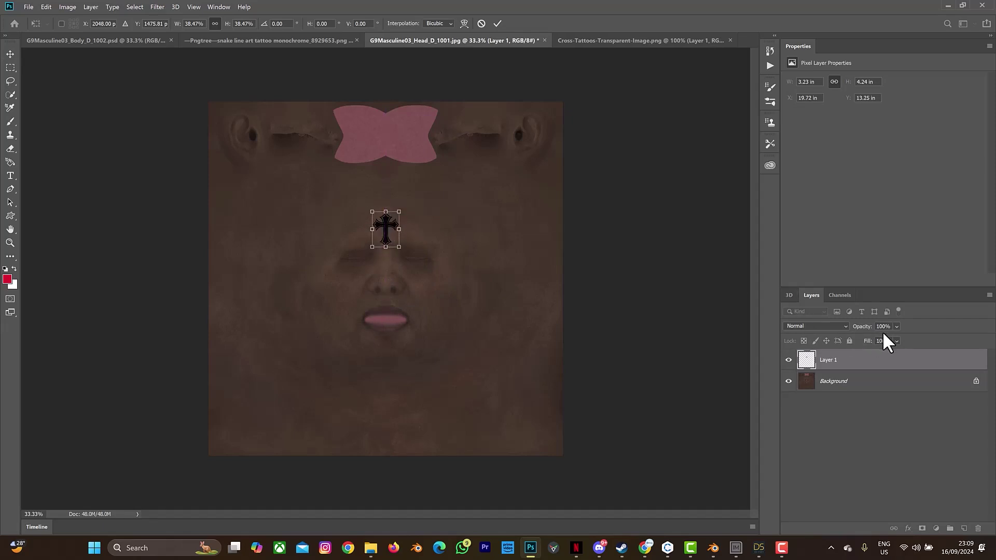
# Set the cross tattoo layer's opacity to 87% and apply the transform
pyautogui.moveTo(923, 338); pyautogui.dragTo(920, 338)
pyautogui.press('Return')
pyautogui.press('Return')
# Save the head texture as the Photoshop file G9Masculine03_Head_D_1001 in Masculine_03, replacing the existing PSD
pyautogui.press('ctrl')
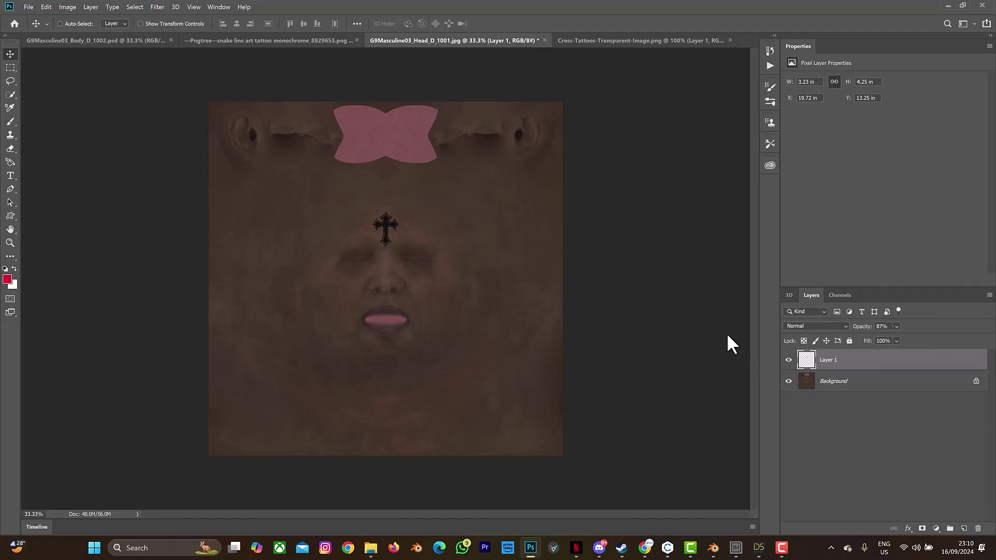
pyautogui.hotkey('ctrl', 'shift', 's')
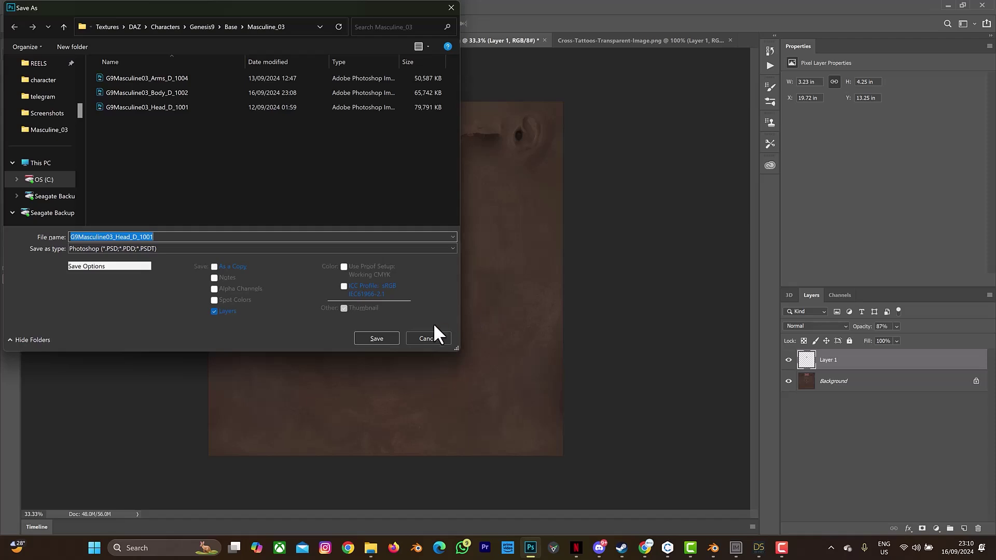
pyautogui.click(386, 336)
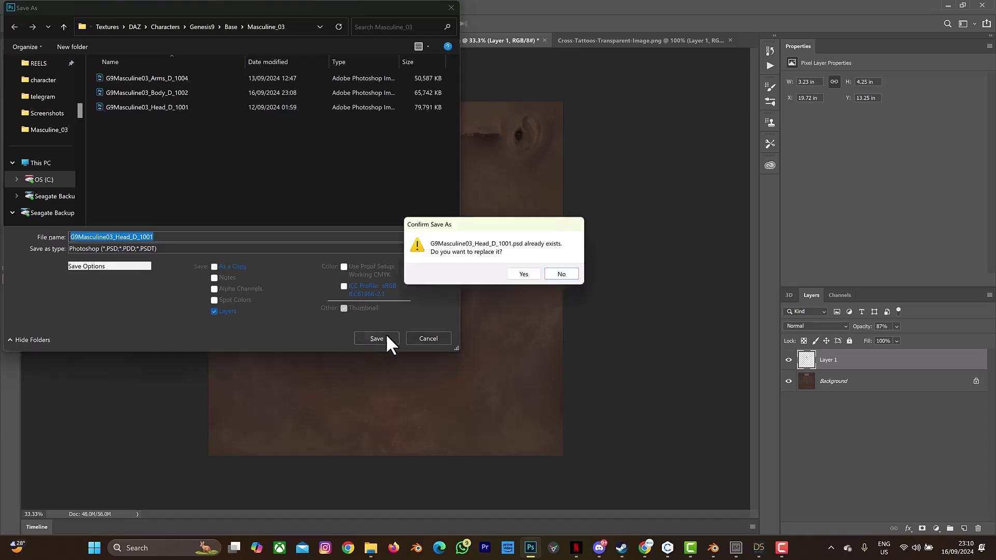
pyautogui.click(525, 275)
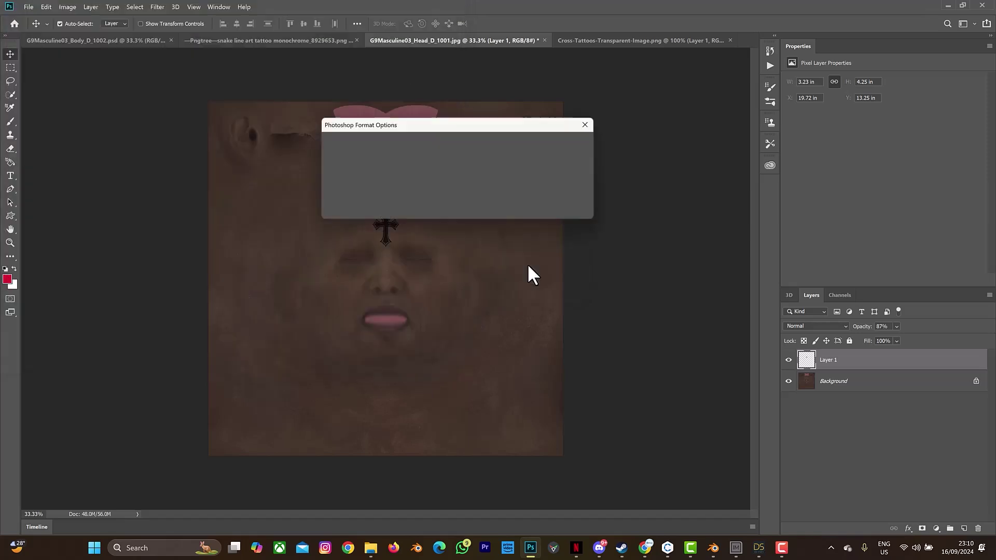
pyautogui.click(576, 146)
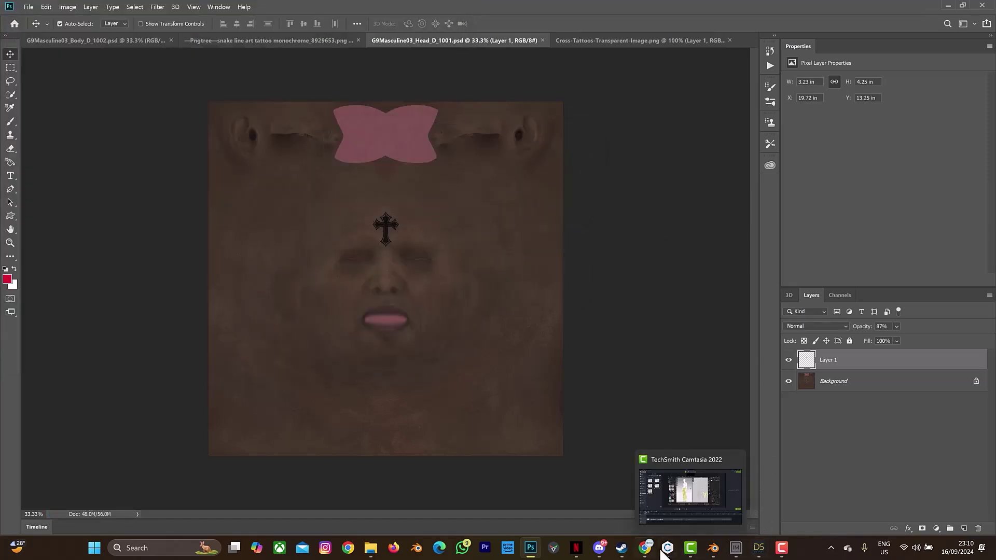
# Switch to Blender, load G9Masculine03_Head_D_1001.psd into the head material's diffuse image node and inspect the face
pyautogui.click(711, 553)
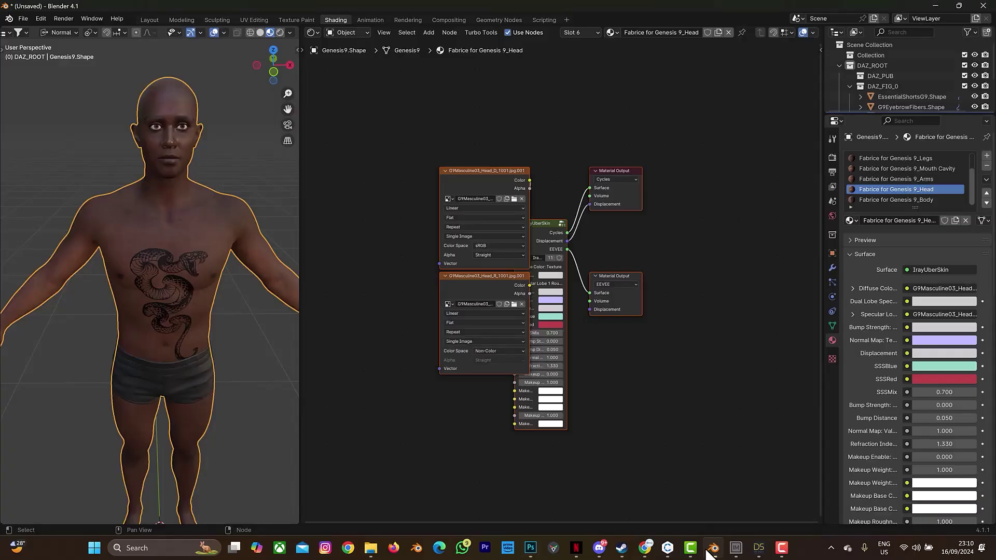
pyautogui.click(515, 200)
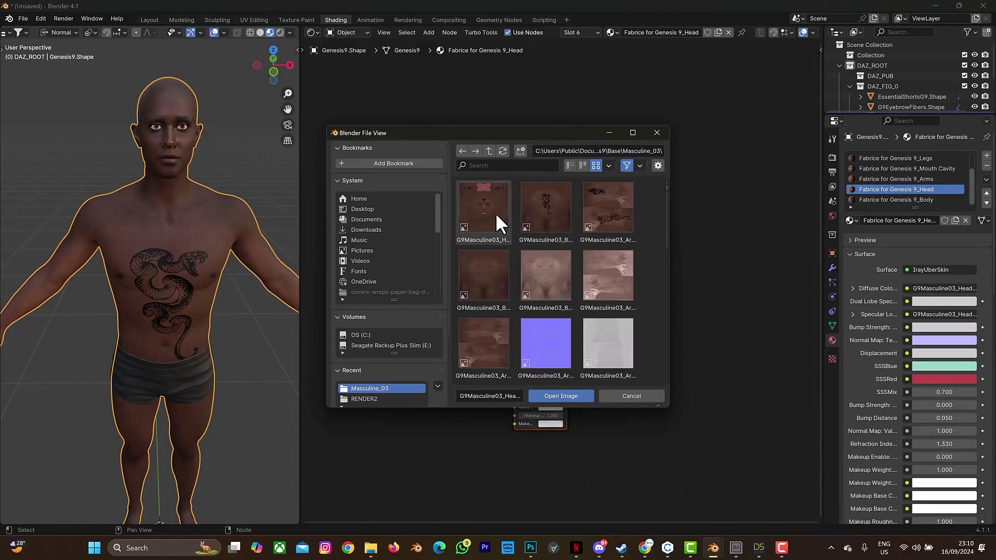
pyautogui.click(559, 395)
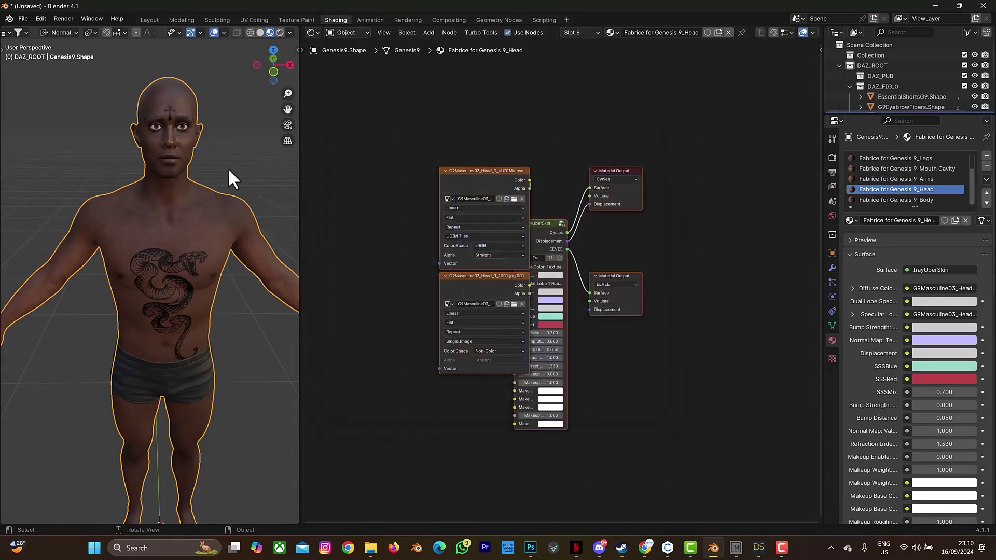
pyautogui.scroll(4, 171, 109)
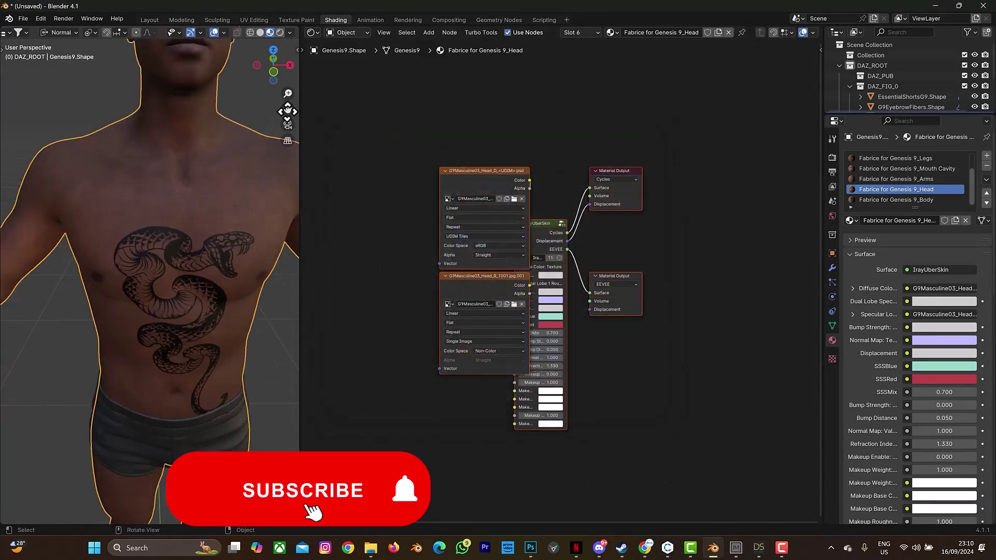
pyautogui.scroll(-3, 156, 259)
pyautogui.moveTo(288, 109)
pyautogui.mouseDown()
pyautogui.moveTo(291, 119)
pyautogui.moveTo(289, 109)
pyautogui.mouseUp()
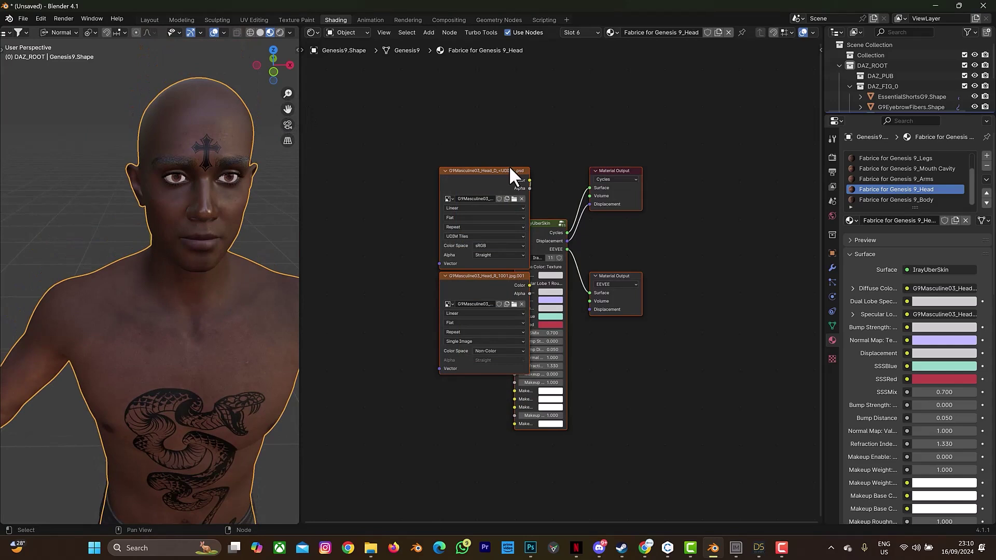
# Select the Fabrice for Genesis 9_Arms material, switch to Photoshop and open G9Masculine03_Arms_D_1004 from the Masculine_03 folder as the JPG texture
pyautogui.click(905, 178)
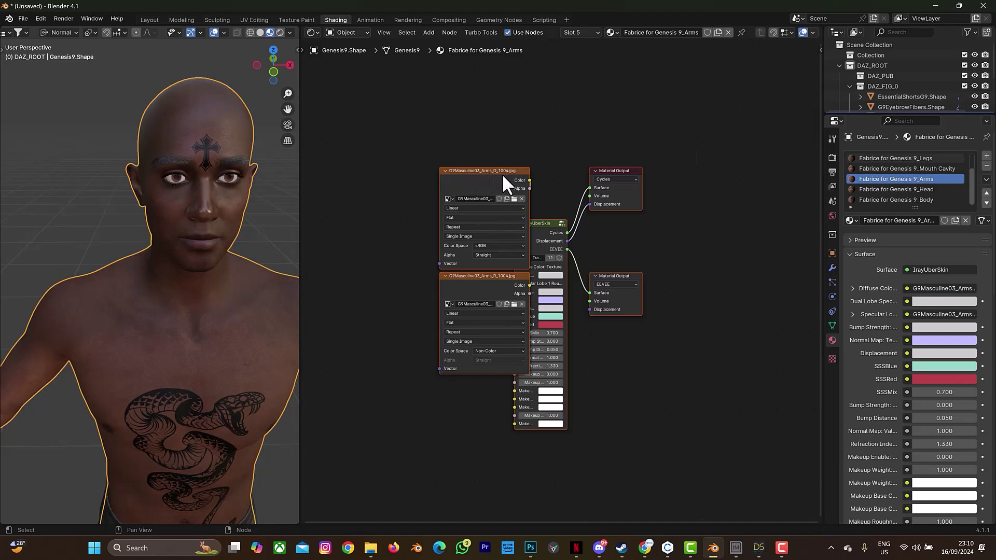
pyautogui.click(532, 549)
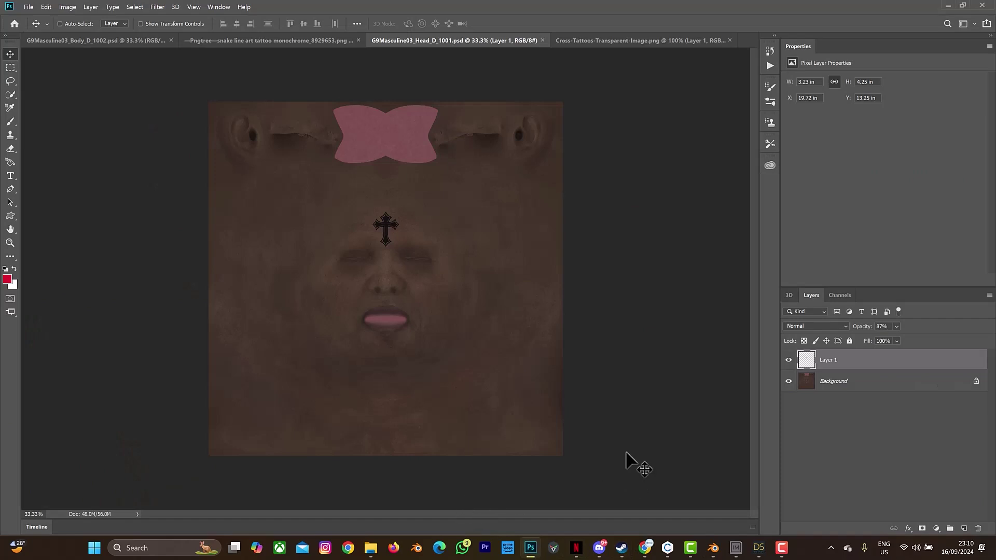
pyautogui.hotkey('ctrl', 'o')
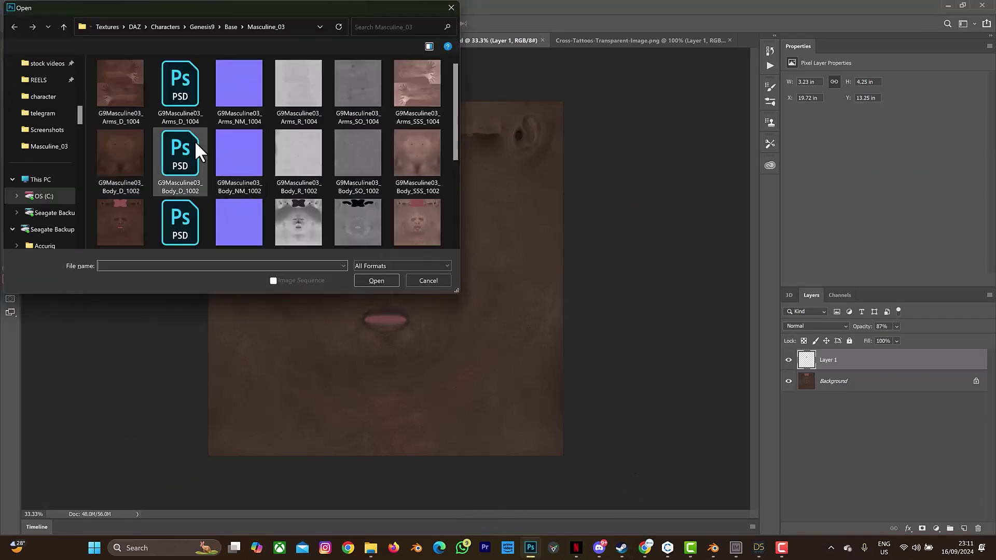
pyautogui.click(138, 107)
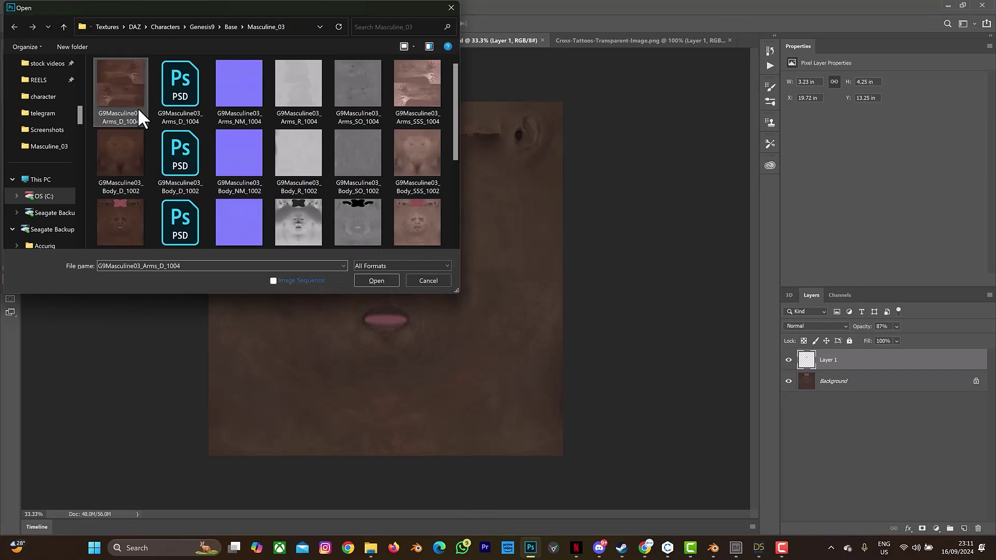
pyautogui.click(366, 275)
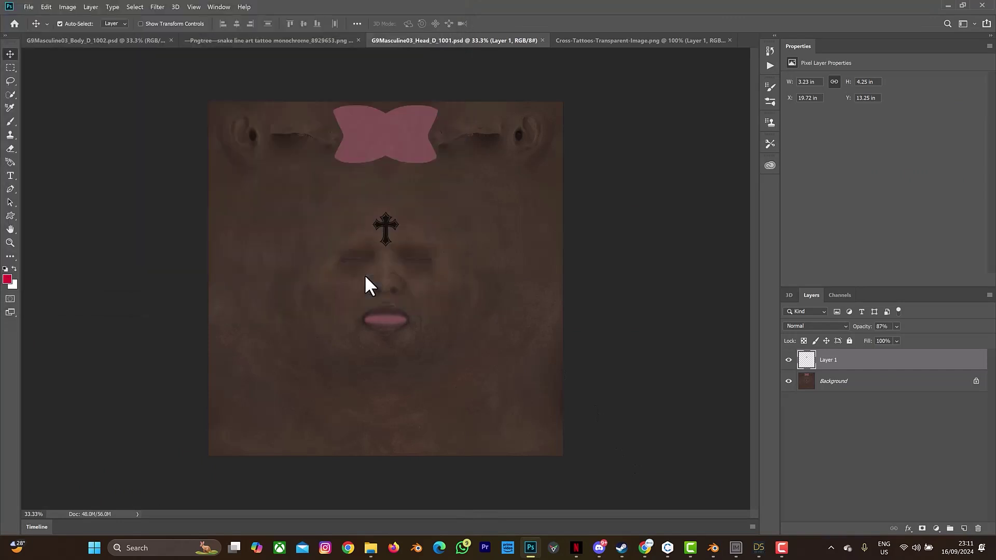
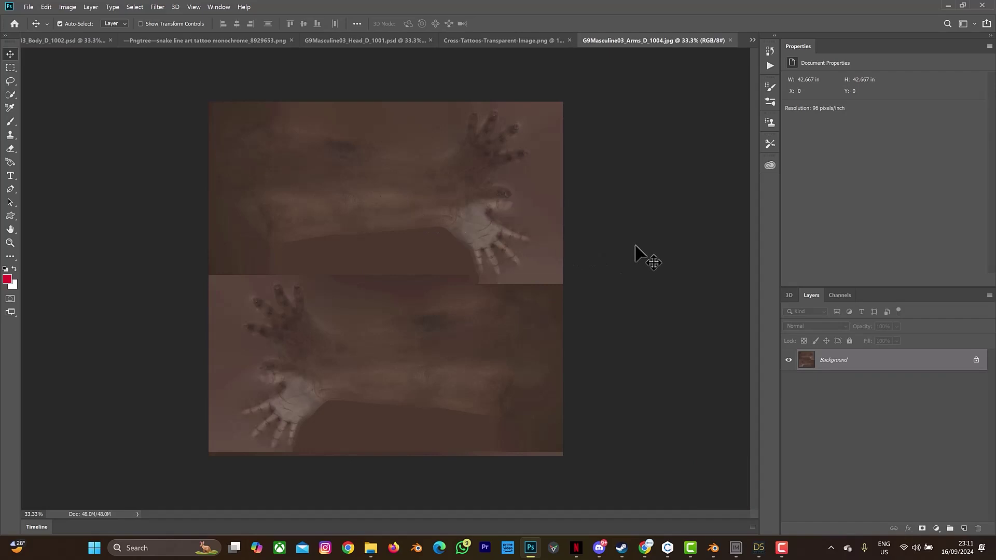
# Close the cross tattoo image, the head texture and the snake tattoo image
pyautogui.click(569, 41)
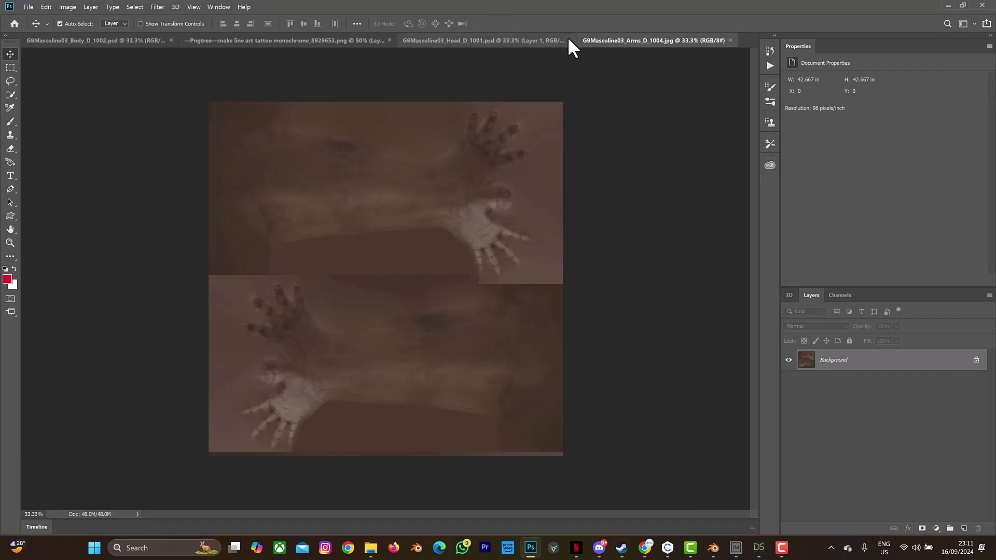
pyautogui.click(570, 40)
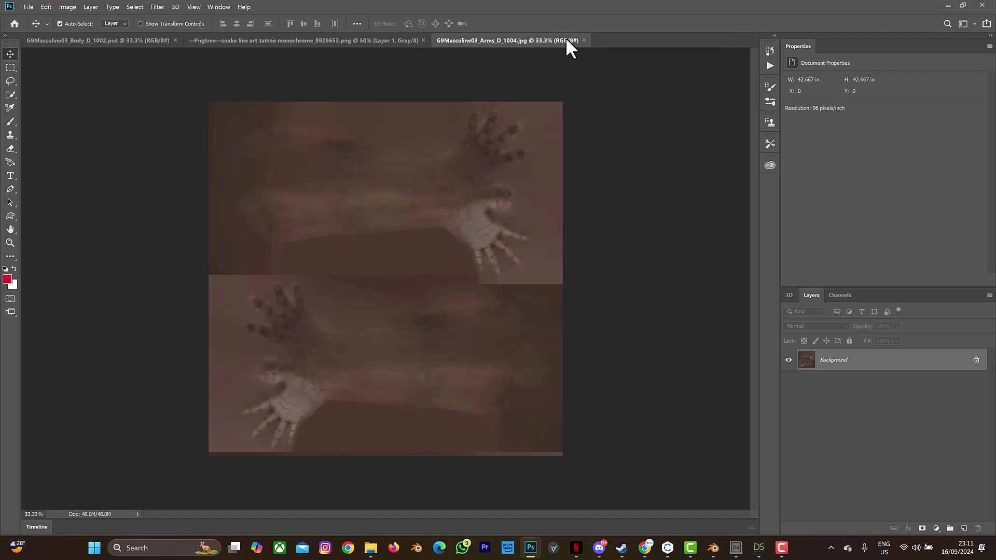
pyautogui.click(423, 41)
# Open the tribal tattoo image pngimg.com - tattoo_PNG99651 from the Downloads folder
pyautogui.hotkey('ctrl', 'o')
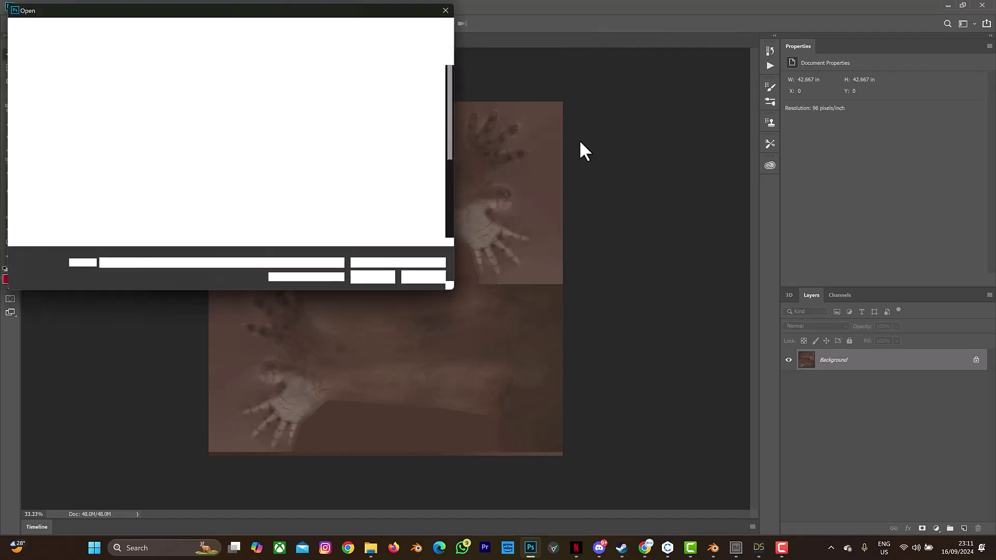
pyautogui.scroll(2, 52, 172)
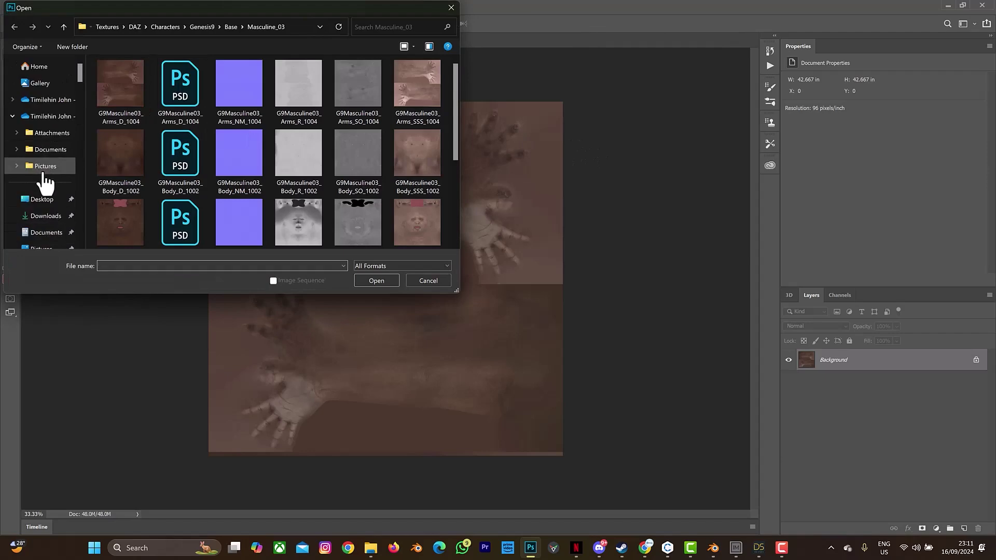
pyautogui.click(45, 215)
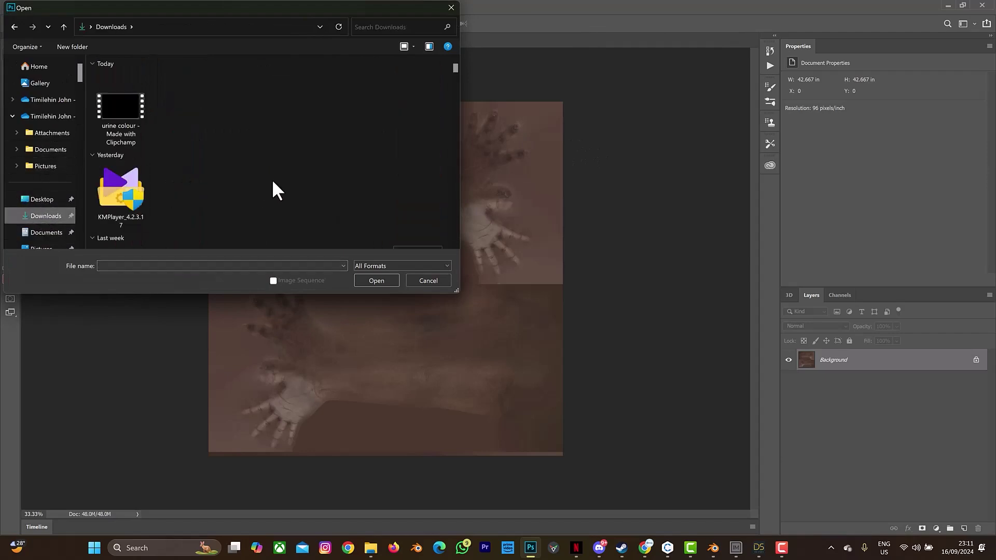
pyautogui.scroll(-2, 272, 179)
pyautogui.scroll(2, 289, 164)
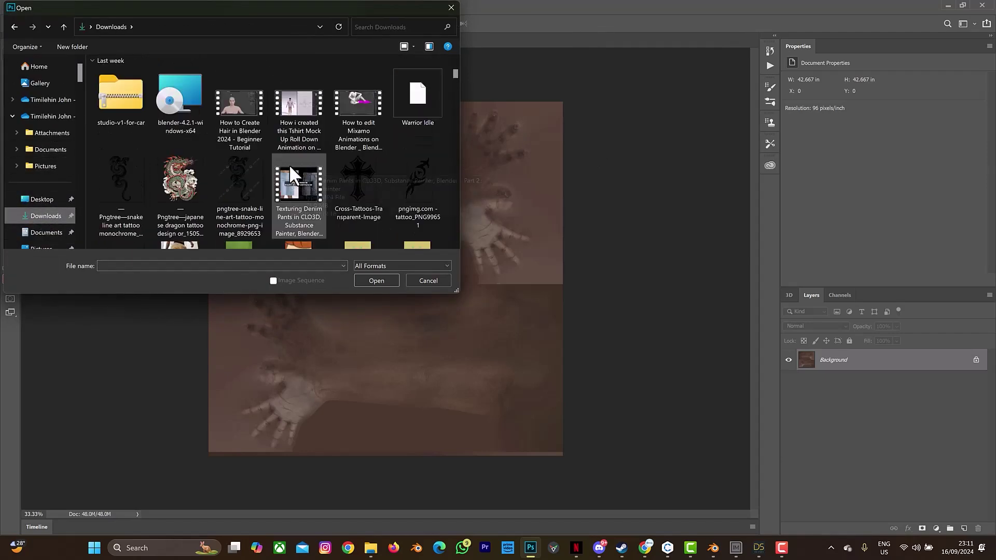
pyautogui.click(418, 210)
pyautogui.click(378, 280)
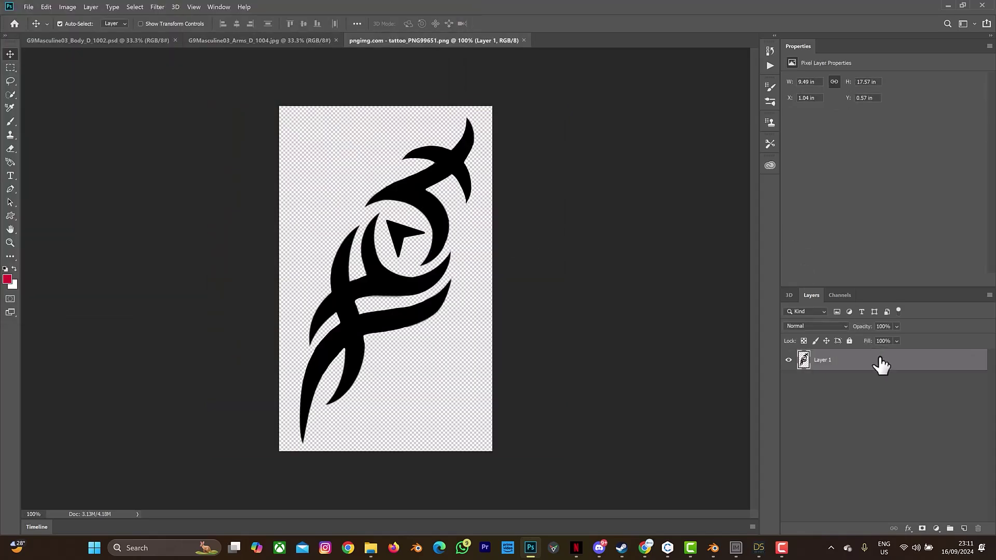
# Copy the tribal tattoo onto the arms texture, scale it to about 118%, rotate it about -117° and place it on the upper arm's shoulder area
pyautogui.press('ctrl')
pyautogui.click(314, 40)
pyautogui.hotkey('ctrl', 'v')
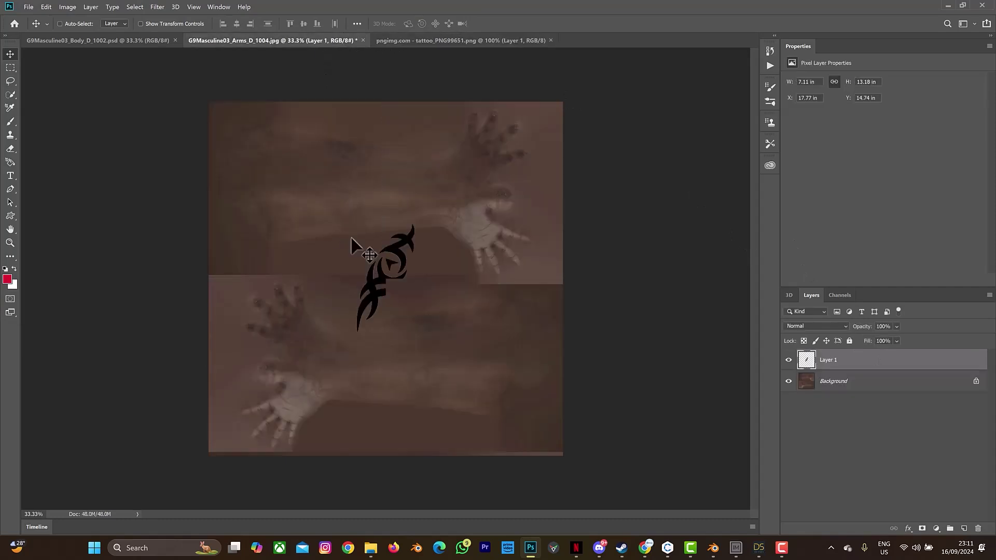
pyautogui.hotkey('ctrl', 't')
pyautogui.moveTo(423, 210); pyautogui.dragTo(298, 168)
pyautogui.moveTo(358, 156); pyautogui.dragTo(327, 169)
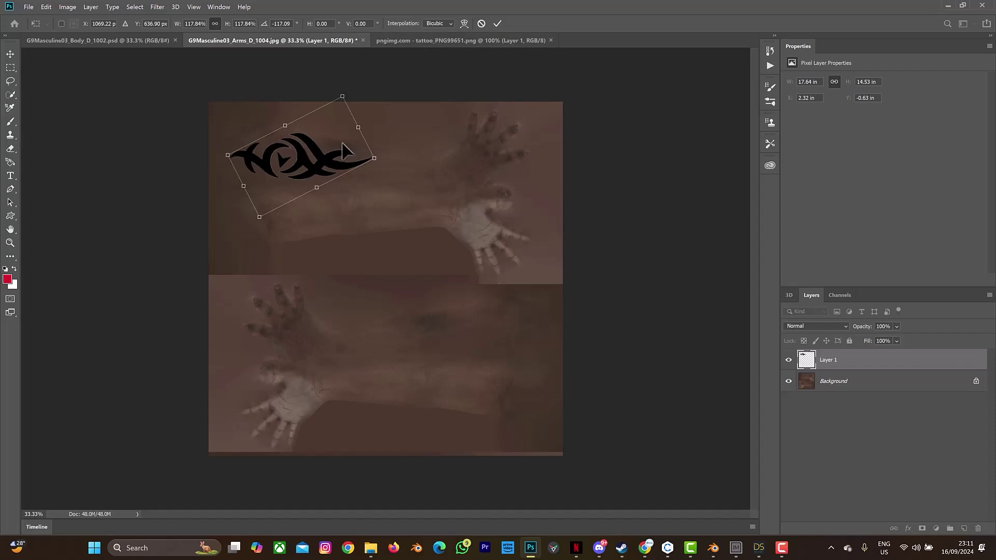
pyautogui.click(498, 24)
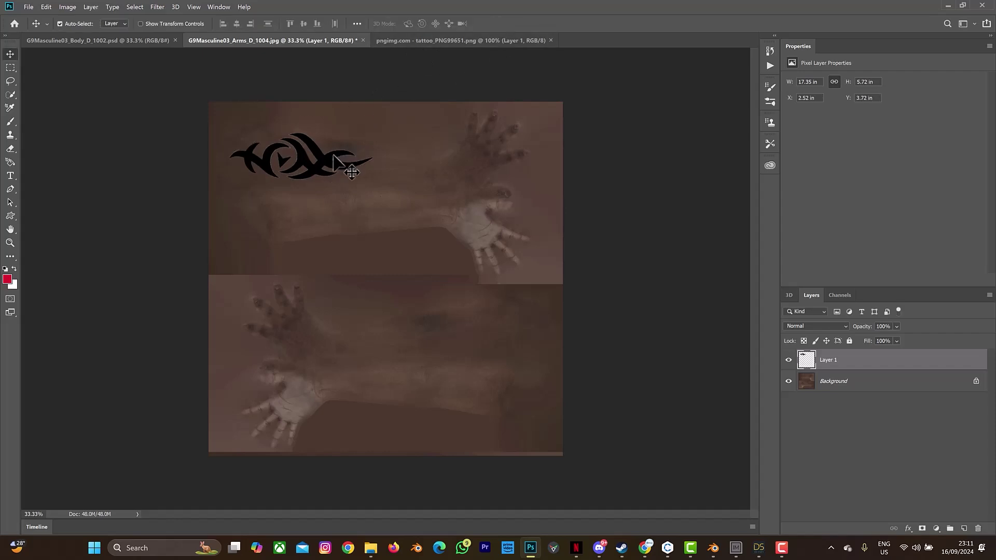
# Duplicate the tribal tattoo onto the matching shoulder area of the second arm, flip the copy horizontally and fine-tune its position
pyautogui.keyDown('alt'); pyautogui.moveTo(326, 176); pyautogui.dragTo(478, 334); pyautogui.keyUp('alt')
pyautogui.rightClick(477, 333)
pyautogui.press('Escape')
pyautogui.hotkey('ctrl', 't')
pyautogui.rightClick(479, 337)
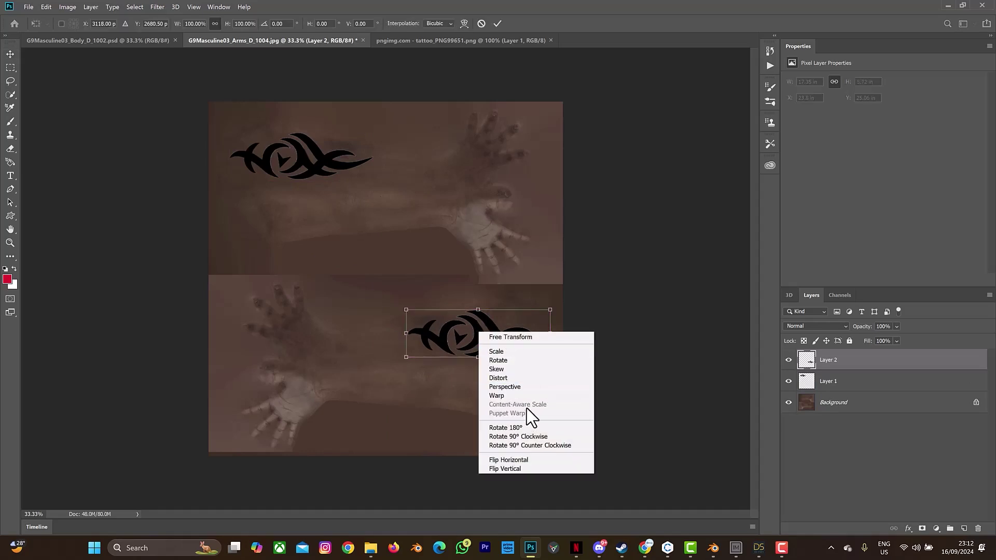
pyautogui.click(534, 459)
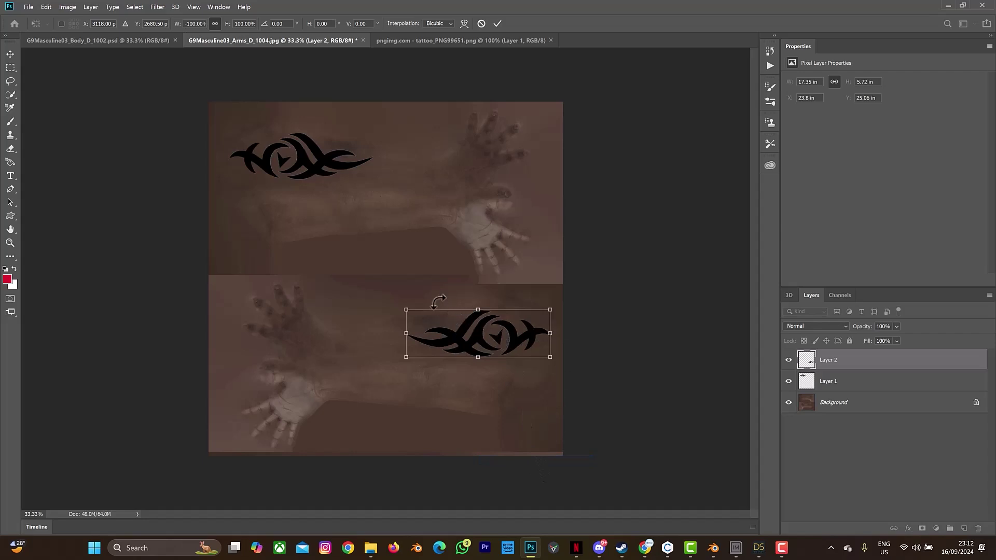
pyautogui.moveTo(479, 335); pyautogui.dragTo(478, 331)
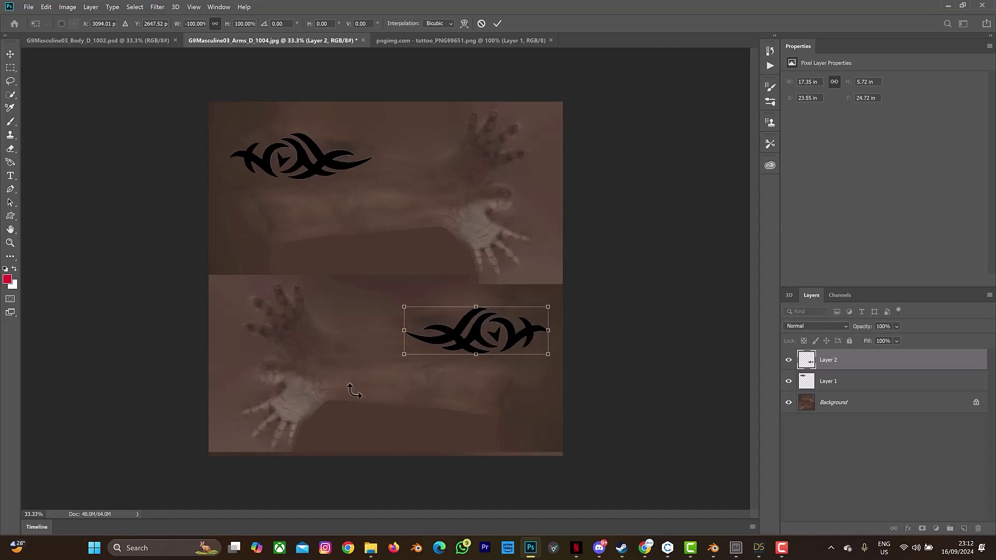
pyautogui.click(496, 23)
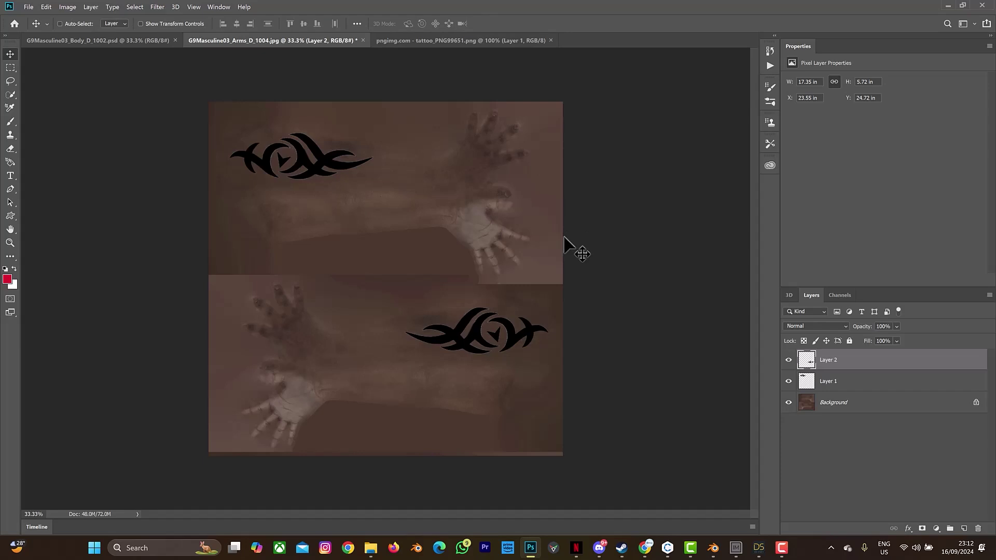
# Save the arms texture as the Photoshop file G9Masculine03_Arms_D_1004 in Masculine_03, replacing the existing PSD
pyautogui.hotkey('ctrl', 's')
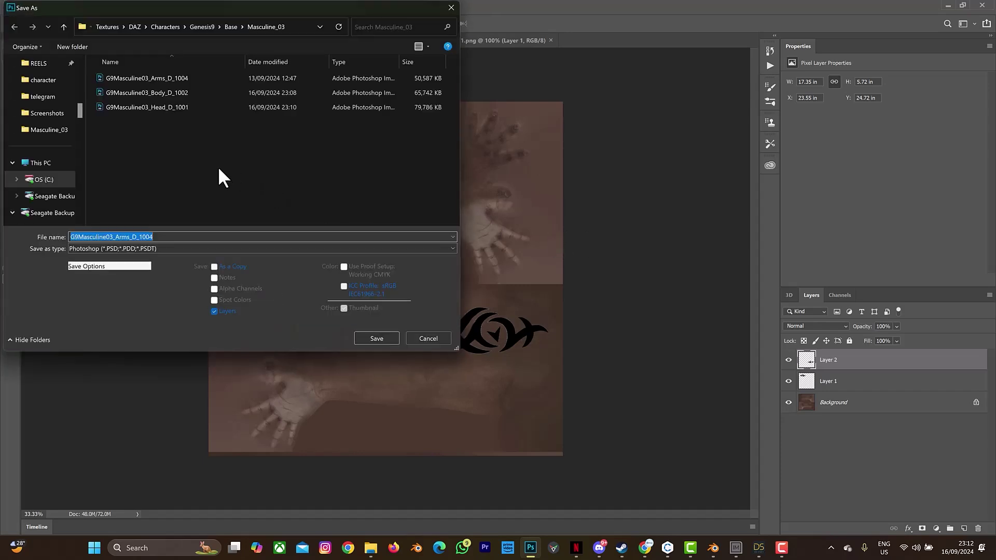
pyautogui.click(385, 339)
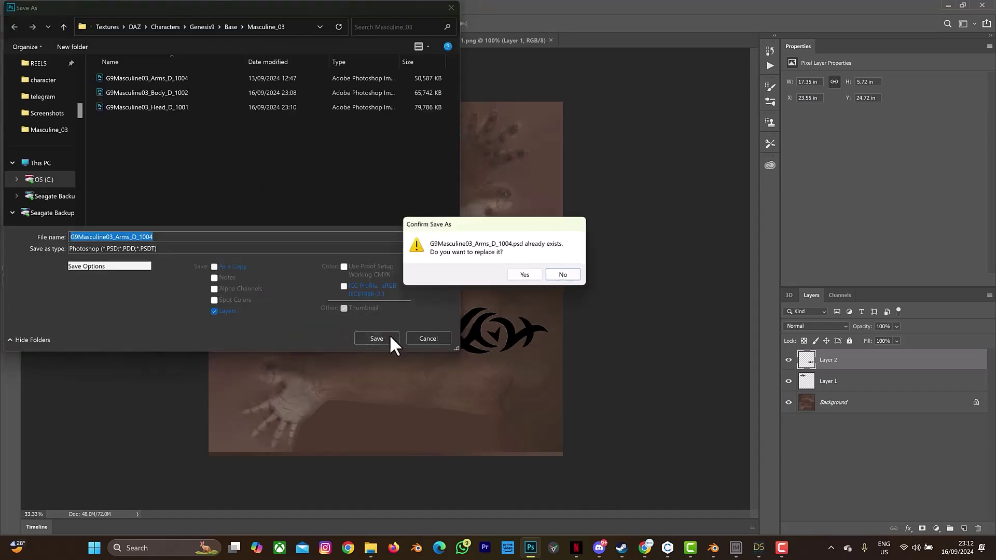
pyautogui.click(525, 274)
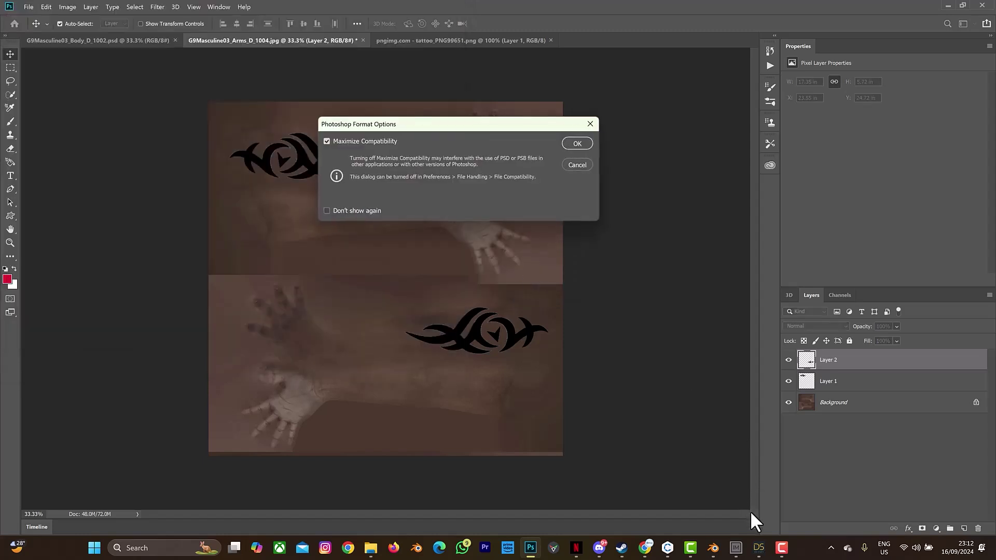
pyautogui.click(714, 549)
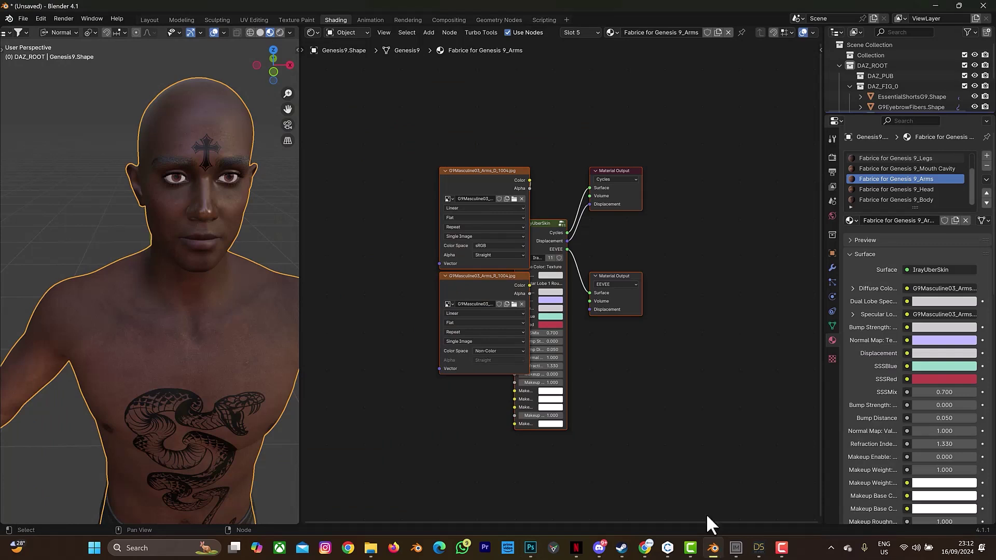
pyautogui.click(514, 199)
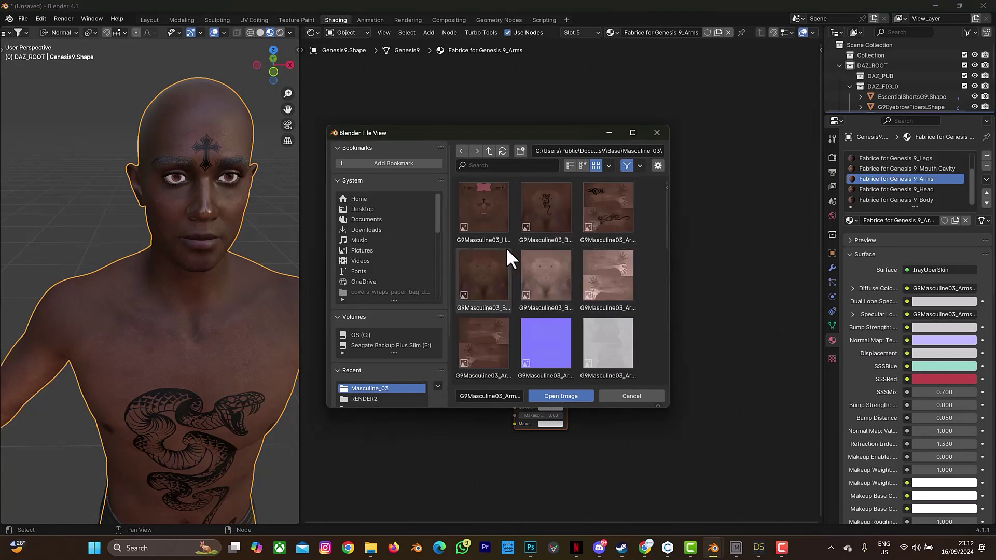
pyautogui.scroll(-5, 581, 239)
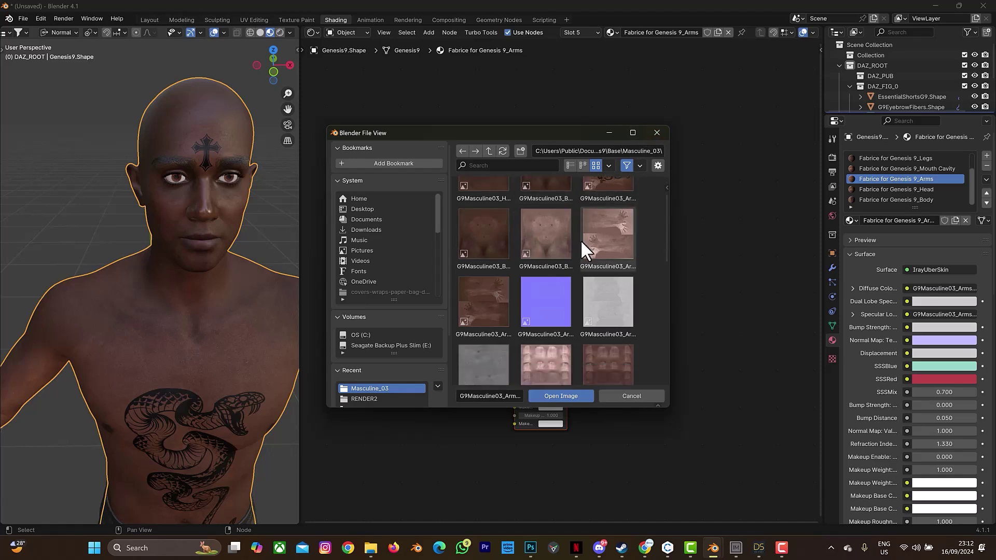
pyautogui.scroll(4, 583, 254)
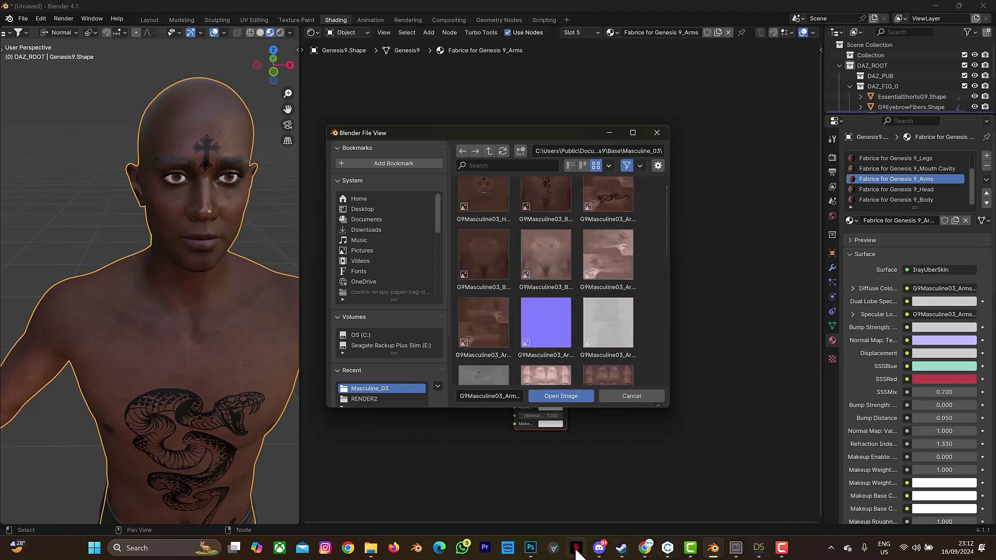
# Return to Photoshop and accept the format options with Maximize Compatibility enabled to complete the arms PSD save
pyautogui.click(531, 548)
pyautogui.click(576, 144)
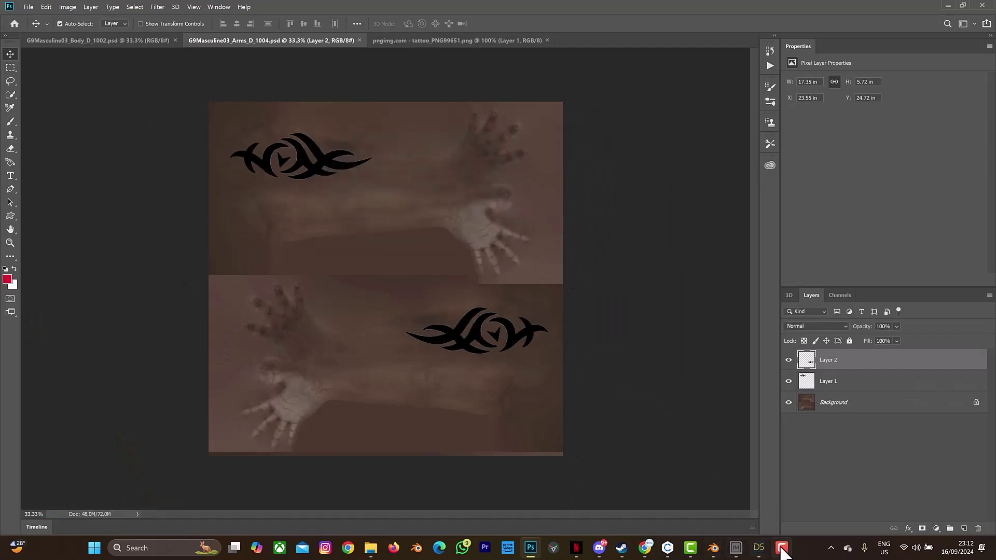
# Switch to Blender, dismiss the outdated file browser and load the newly saved G9Masculine03_Arms_D_1004.psd into the arms material's diffuse image node
pyautogui.moveTo(711, 558)
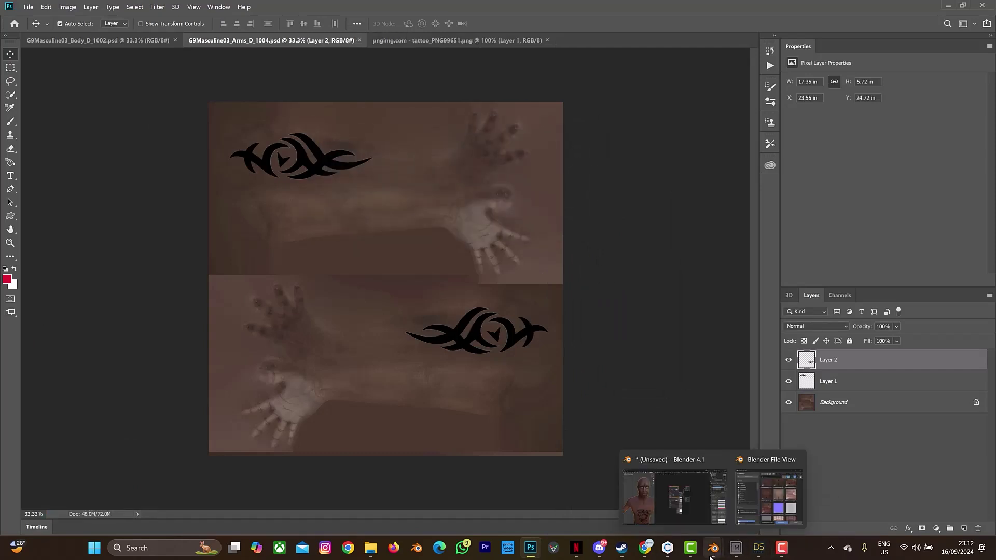
pyautogui.click(706, 508)
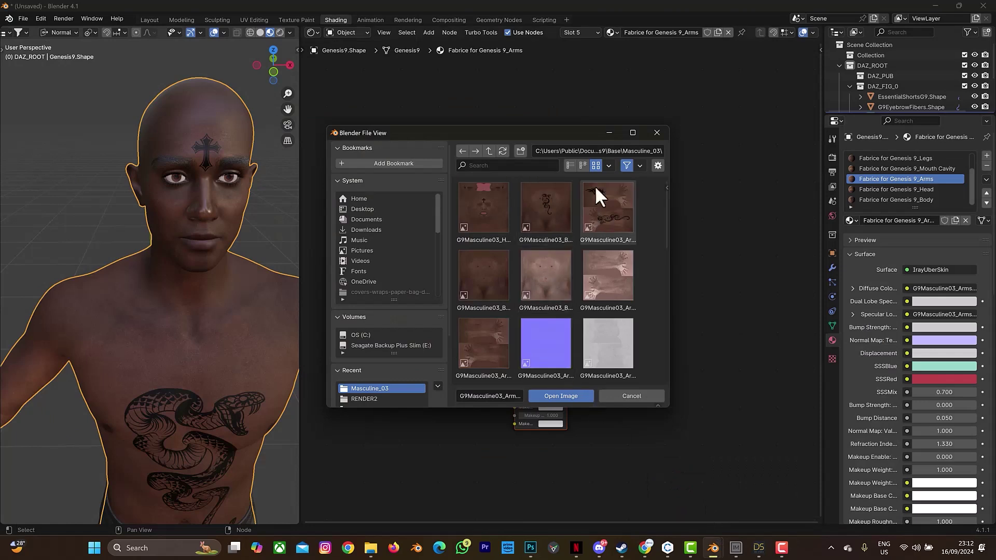
pyautogui.click(655, 133)
pyautogui.click(507, 199)
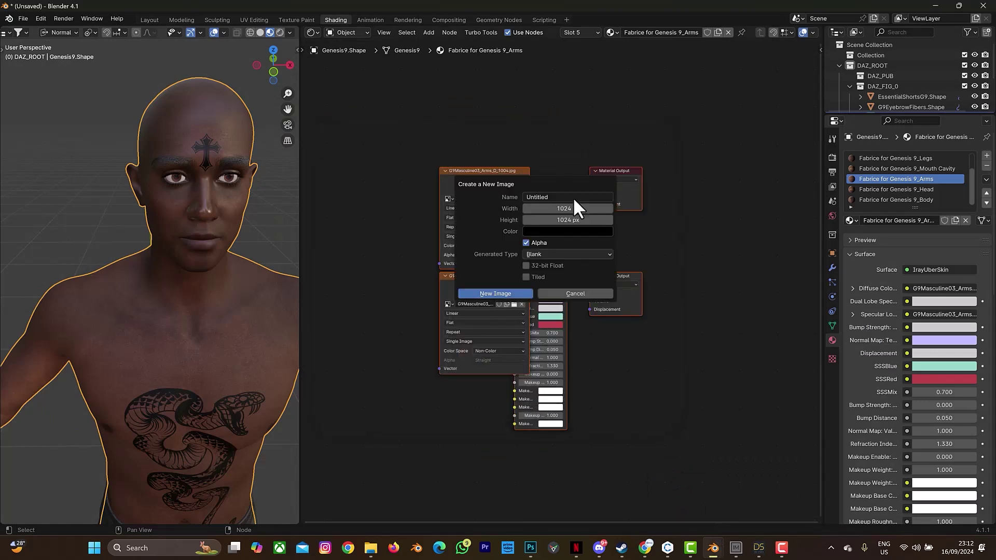
pyautogui.click(513, 198)
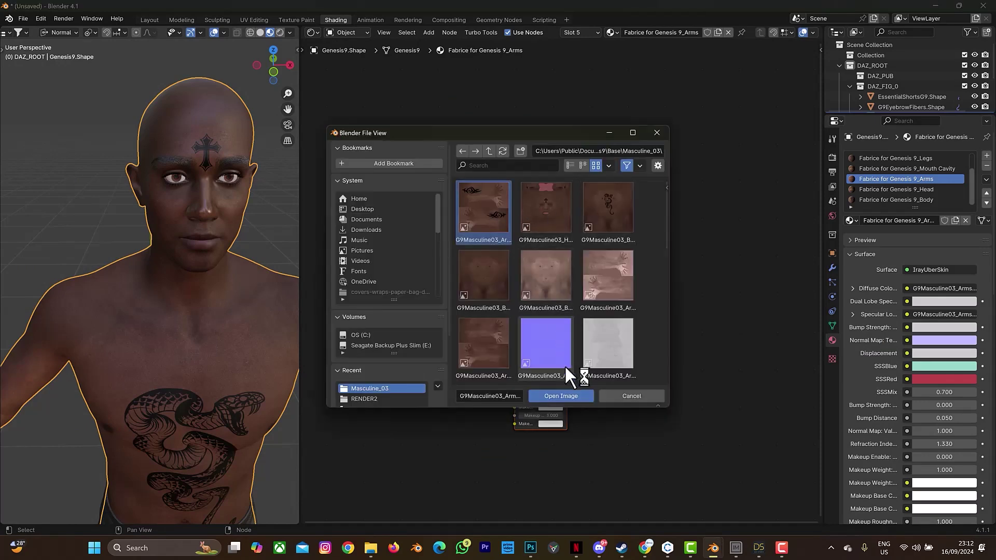
pyautogui.click(565, 399)
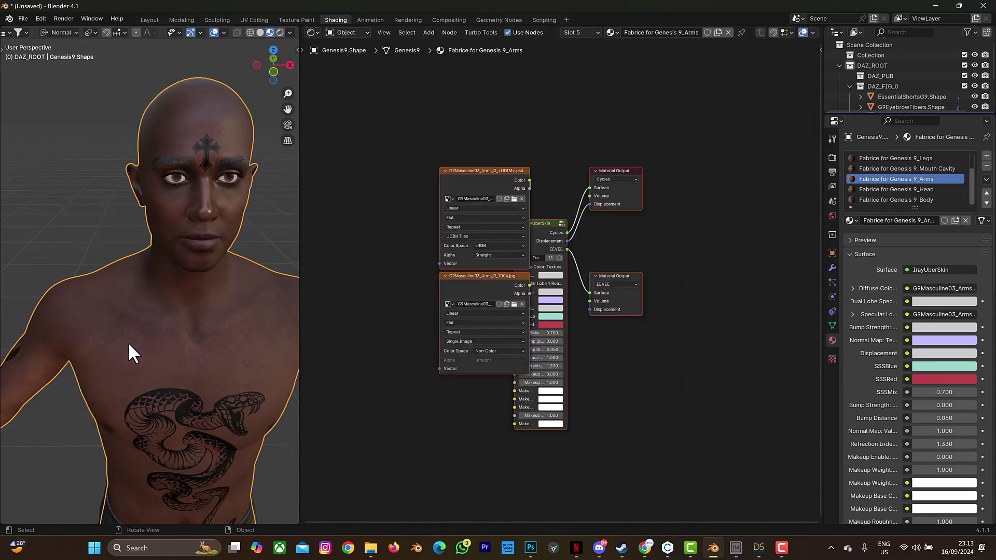
# Show the character in the Layout workspace and orbit around it to inspect the tattoos
pyautogui.click(150, 20)
pyautogui.moveTo(666, 76); pyautogui.dragTo(423, 82)
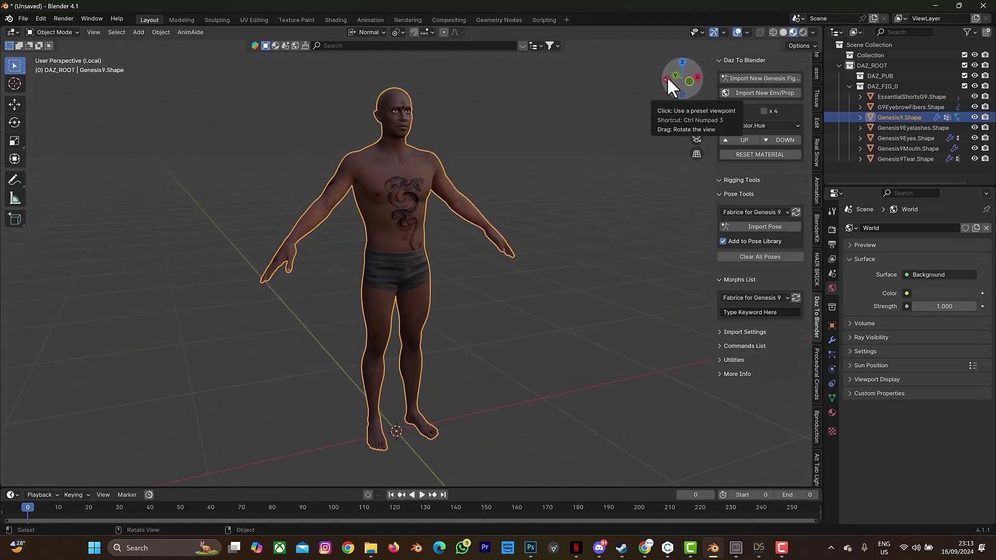